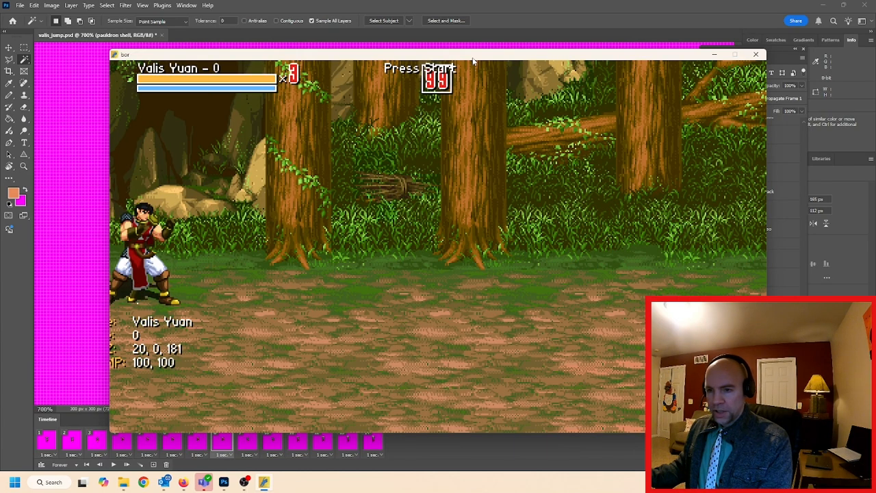
# Walk and run the character around the forest stage to check its ground movement
pyautogui.press('Right')
pyautogui.press('Down')
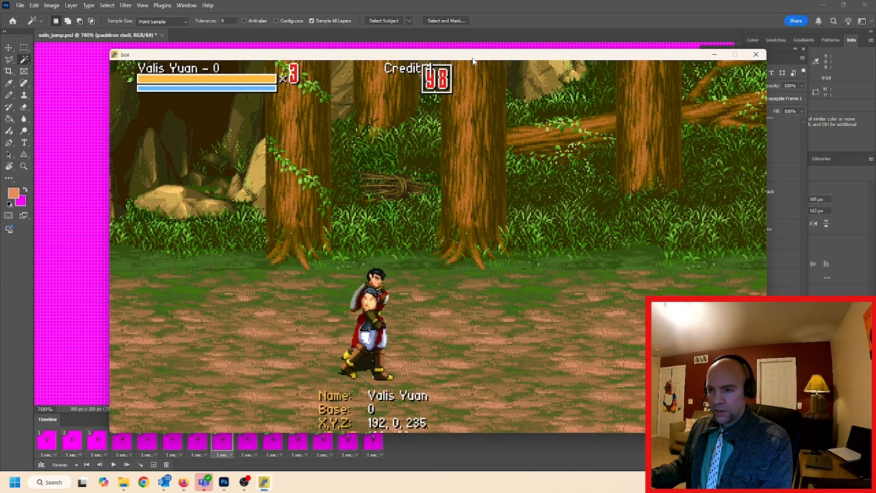
pyautogui.press('Left')
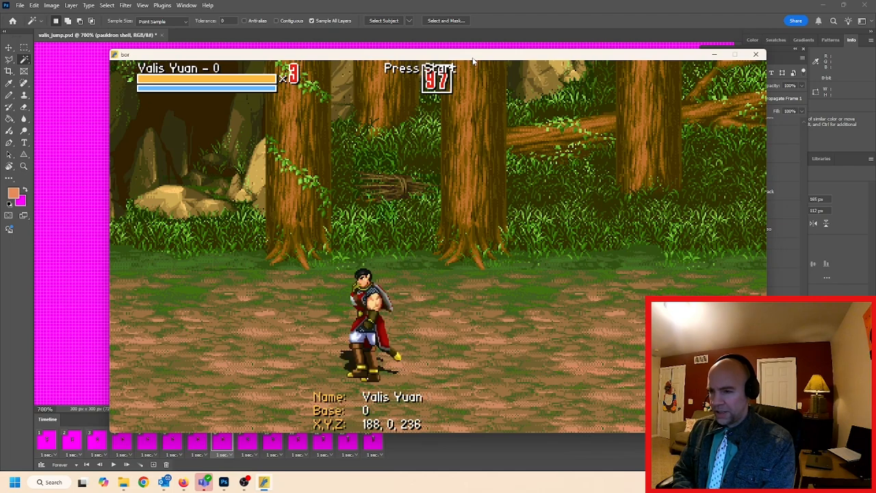
pyautogui.press('Right')
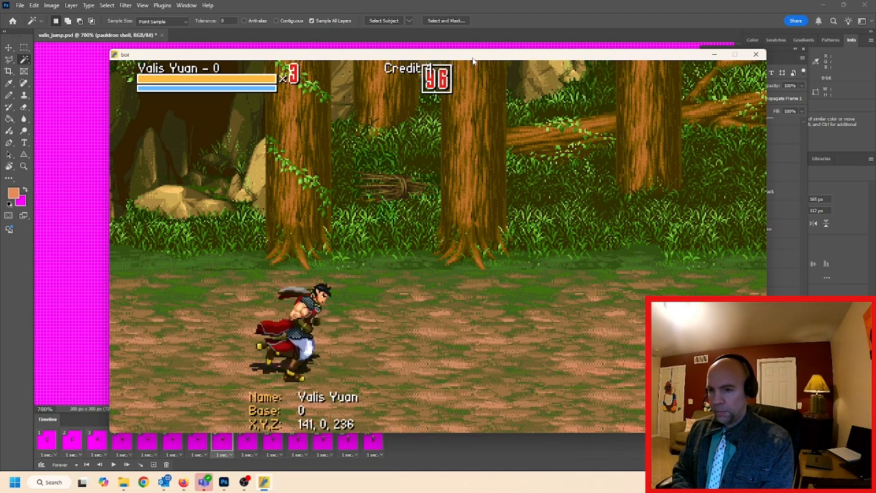
# Test the character's jumps and runs in both directions across the stage, and close the game window
pyautogui.press('d')
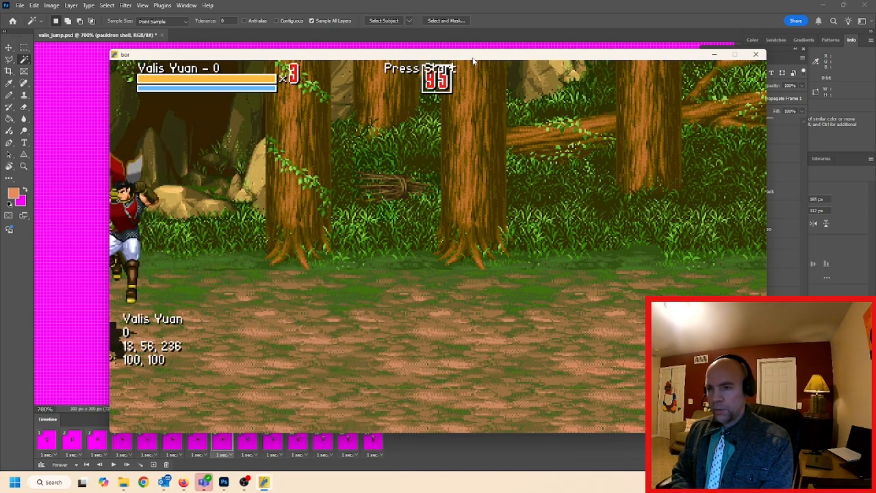
pyautogui.press('Right')
pyautogui.press('Right')
pyautogui.press('d')
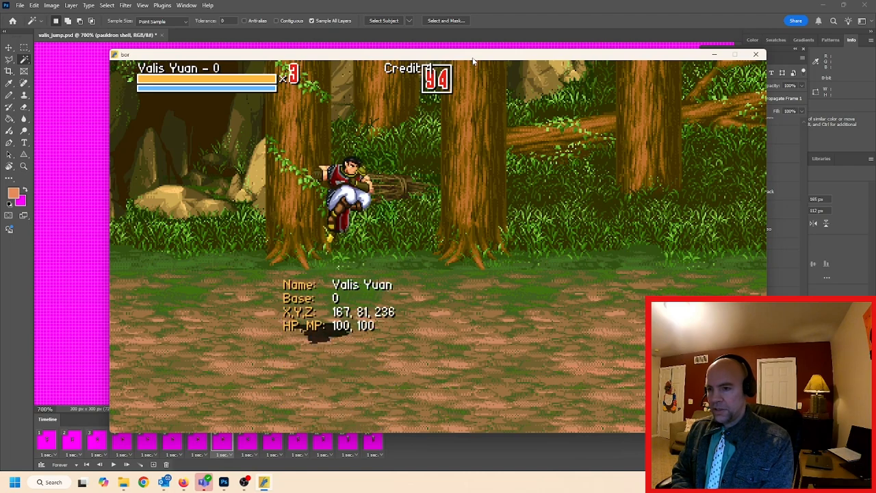
pyautogui.press('Left')
pyautogui.press('Right')
pyautogui.press('Right')
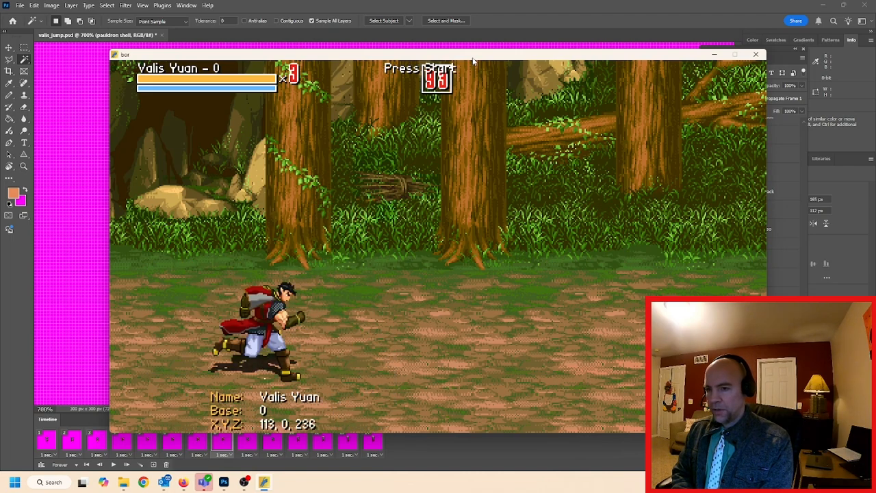
pyautogui.press('Left')
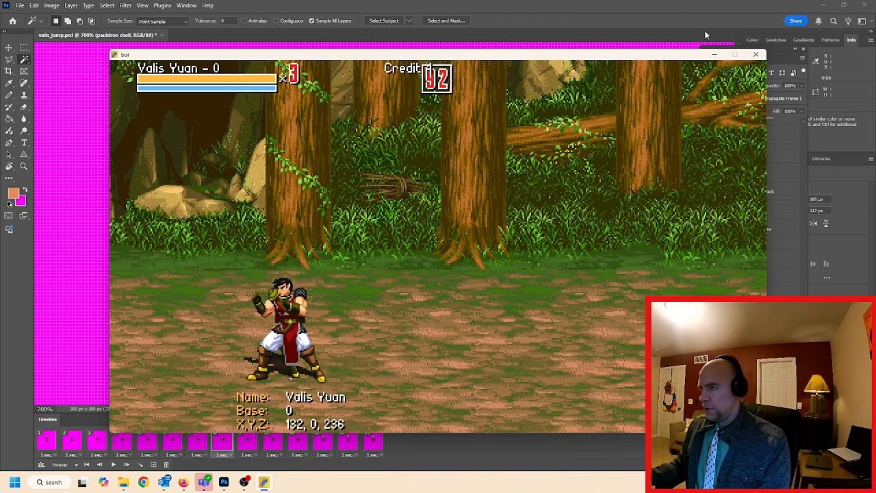
pyautogui.click(751, 55)
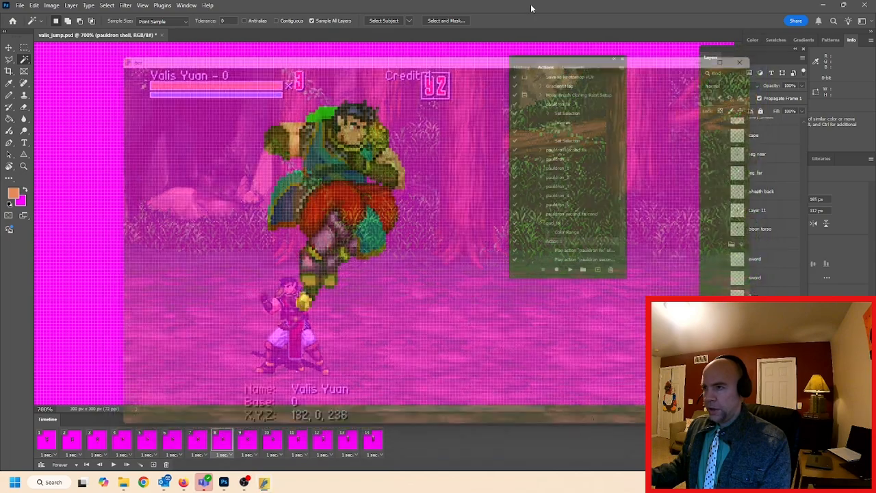
# Review frames 1 to 8 of the jump animation one by one in valis_jump.psd
pyautogui.click(49, 443)
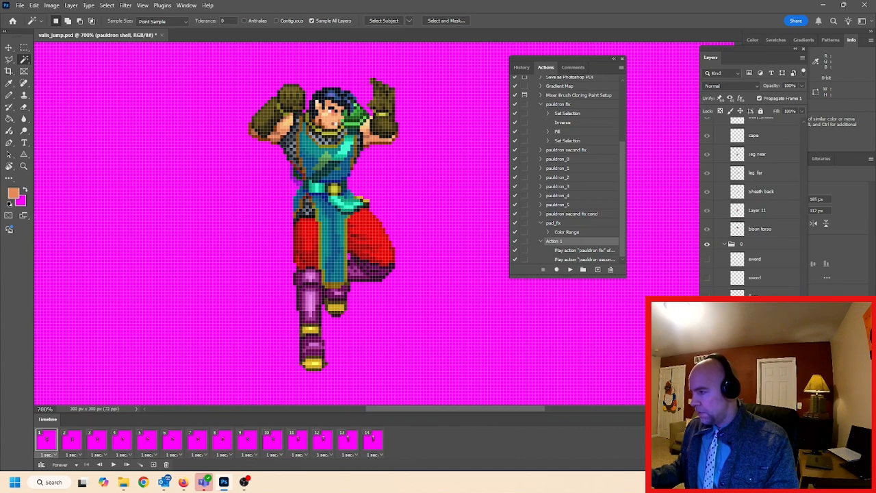
pyautogui.hotkey('ctrl', 'z')
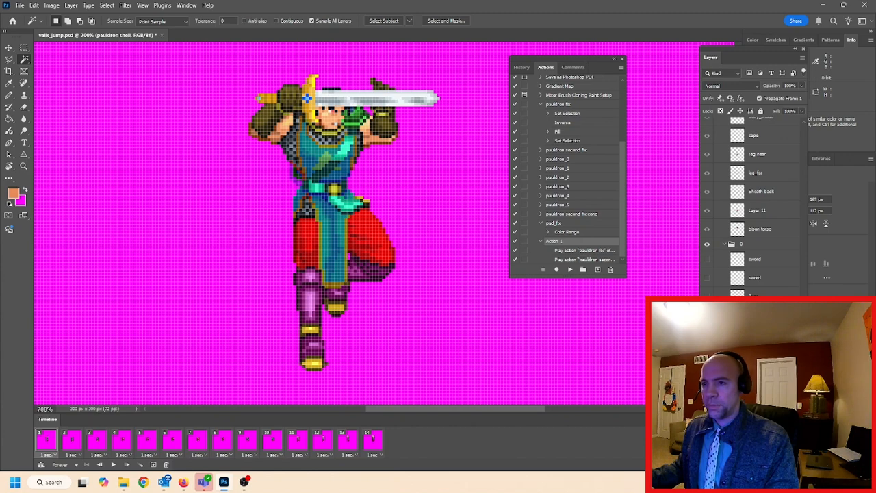
pyautogui.hotkey('ctrl', 'z')
pyautogui.click(73, 444)
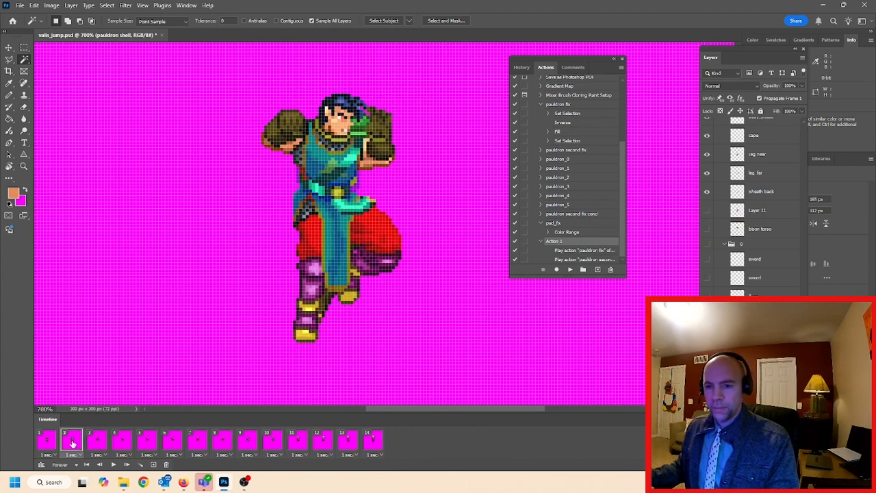
pyautogui.click(97, 441)
pyautogui.click(121, 442)
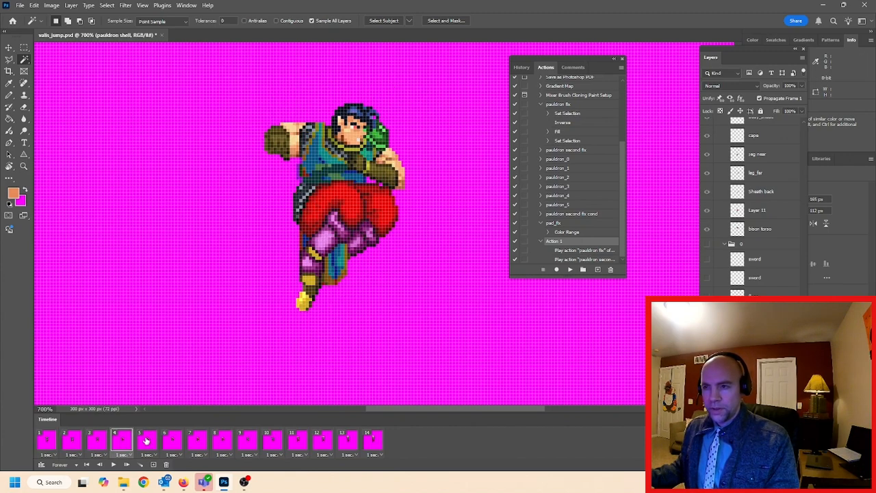
pyautogui.click(146, 441)
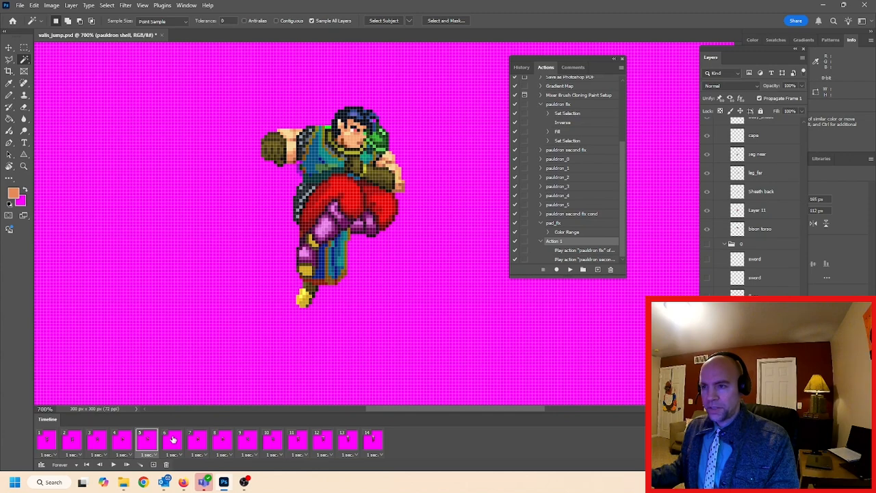
pyautogui.click(172, 441)
pyautogui.click(197, 441)
pyautogui.click(222, 442)
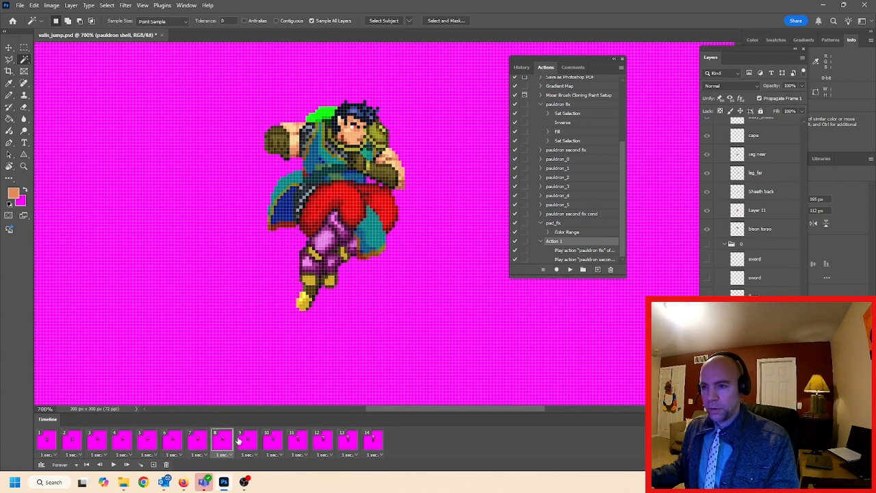
# Review animation frames 9 to 14 and compare the last two frames by alternating between them
pyautogui.click(246, 442)
pyautogui.click(271, 441)
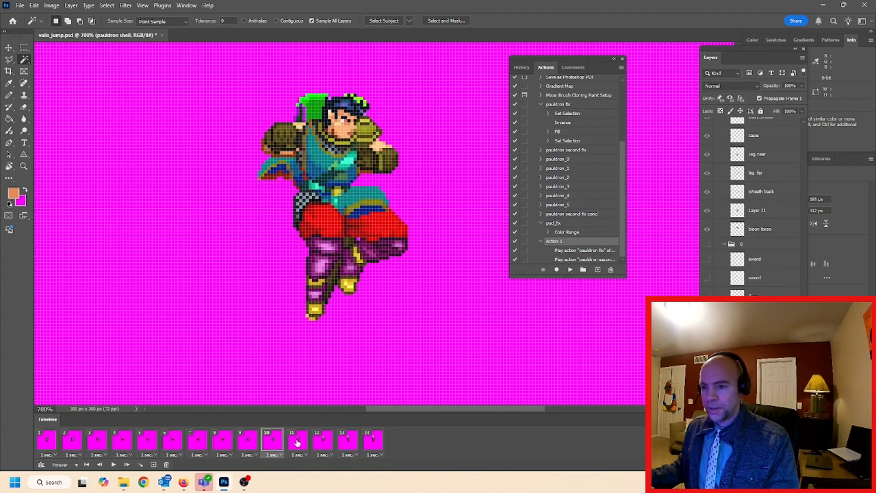
pyautogui.click(297, 443)
pyautogui.click(319, 443)
pyautogui.click(347, 442)
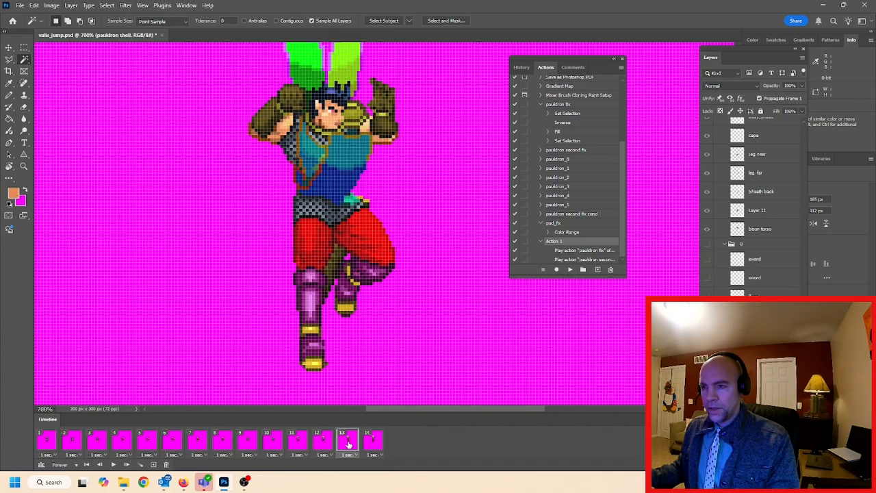
pyautogui.click(373, 444)
pyautogui.click(352, 443)
pyautogui.click(373, 444)
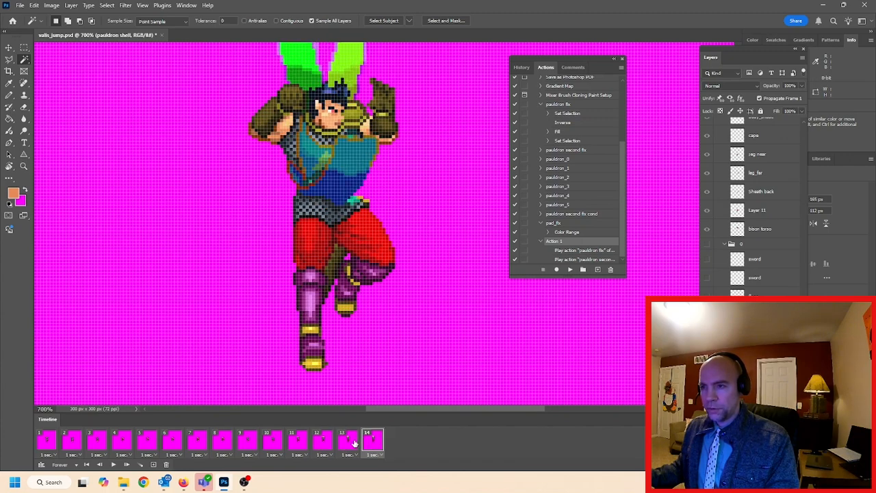
pyautogui.click(353, 443)
pyautogui.click(373, 444)
pyautogui.click(352, 443)
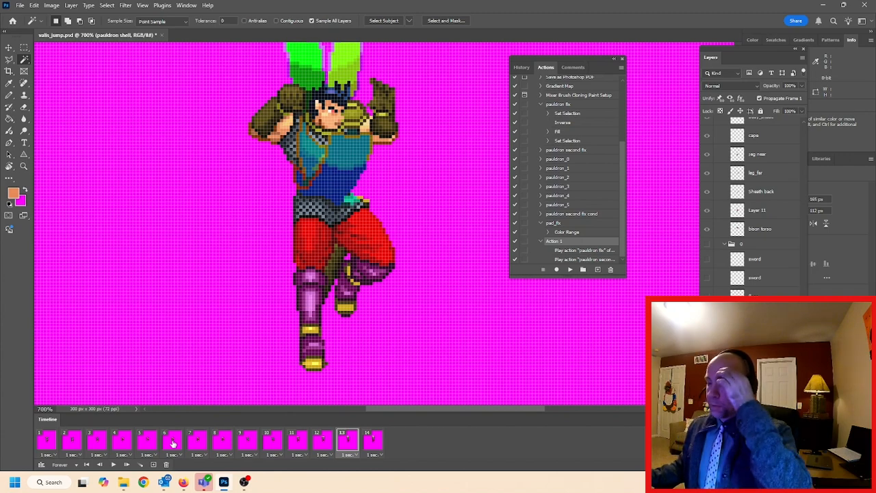
# In frame 8, load the pixels of the pauldron shell layer in the peak_2b group as a selection
pyautogui.click(173, 442)
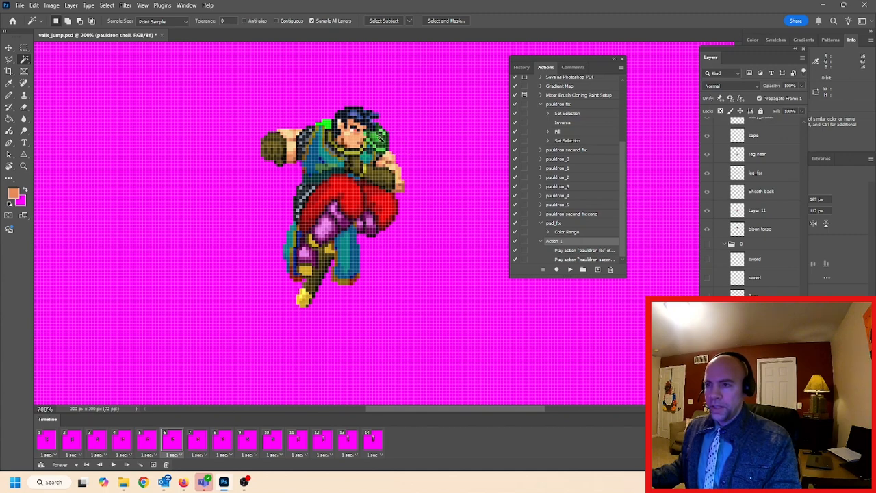
pyautogui.click(197, 442)
pyautogui.click(221, 443)
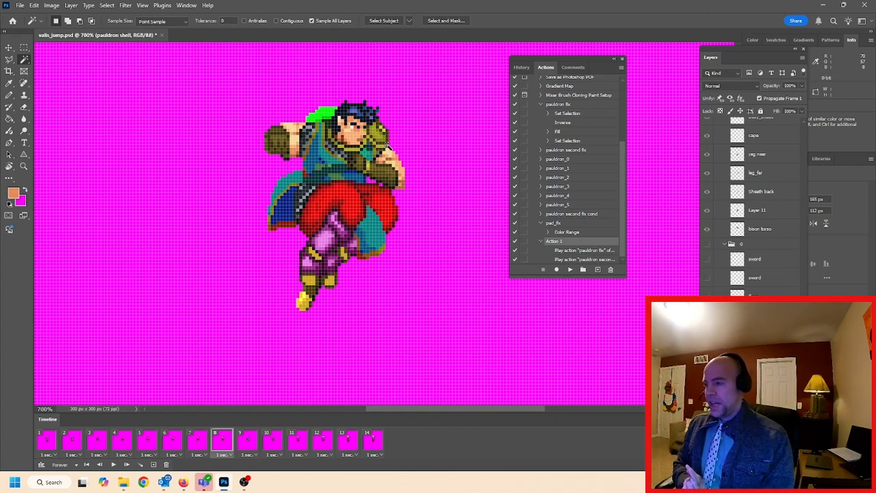
pyautogui.scroll(-5, 753, 205)
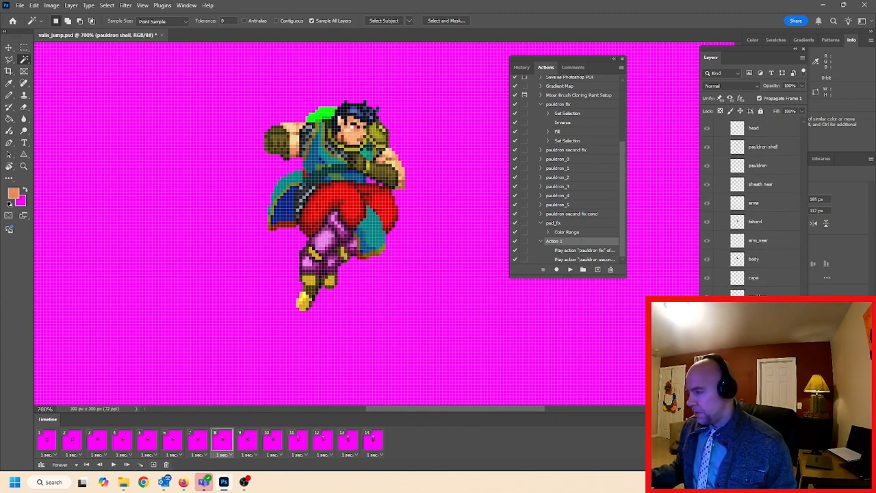
pyautogui.scroll(-10, 803, 295)
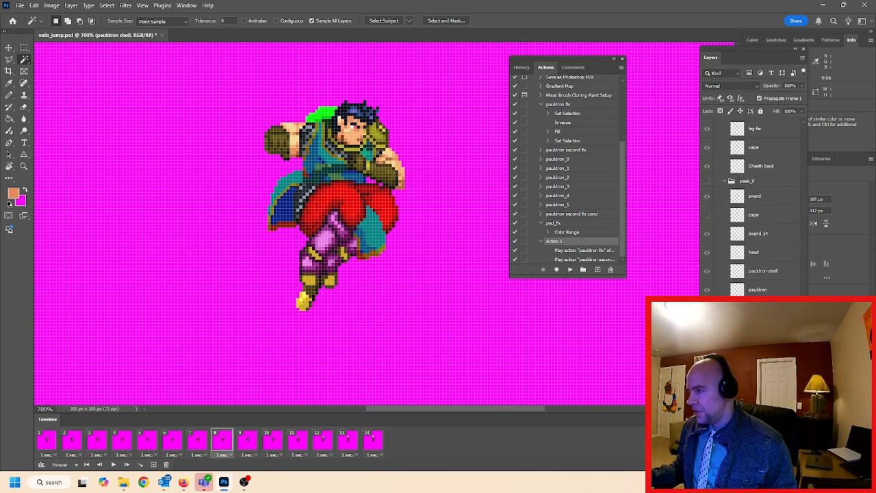
pyautogui.scroll(-5, 802, 281)
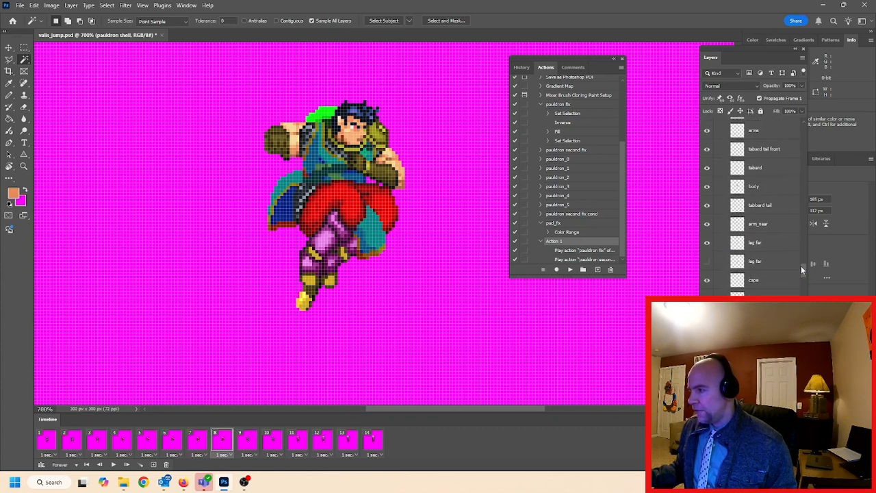
pyautogui.scroll(2, 803, 263)
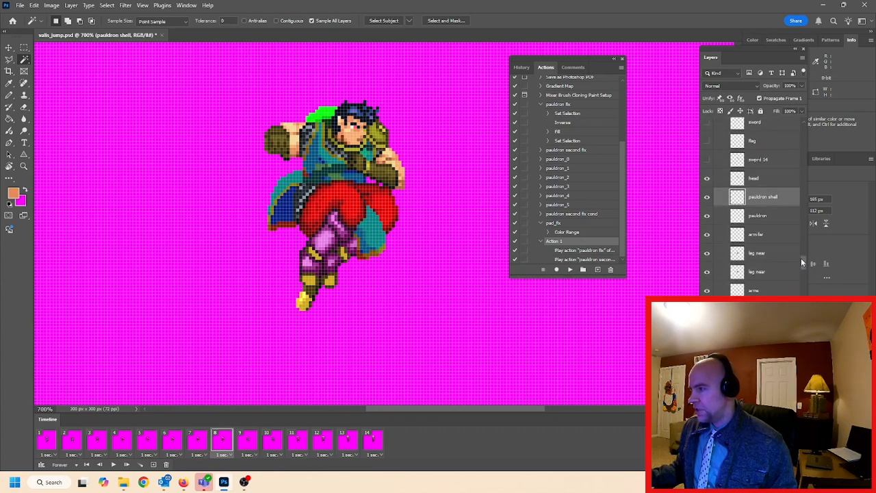
pyautogui.scroll(2, 803, 262)
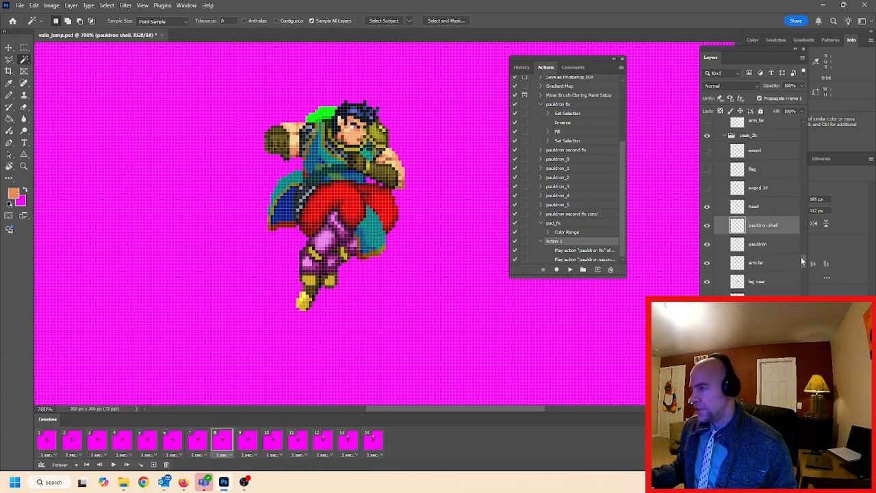
pyautogui.keyDown('ctrl'); pyautogui.click(737, 228); pyautogui.keyUp('ctrl')
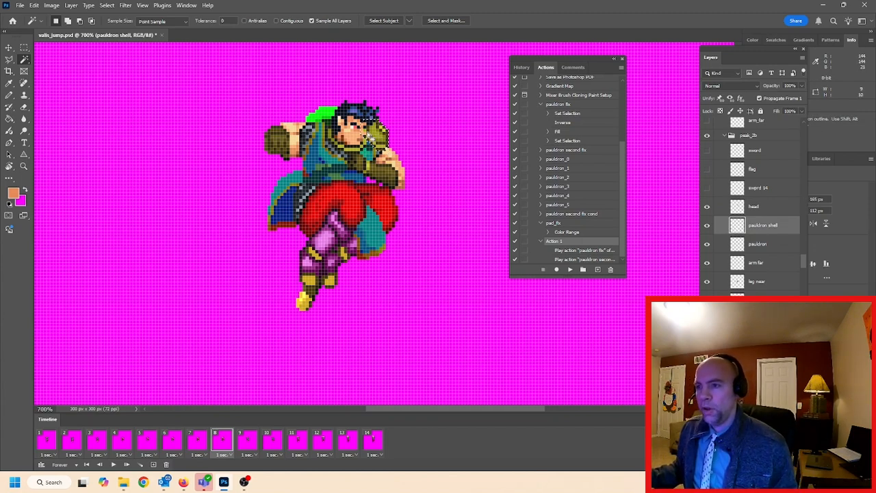
# Fill the selected pauldron shell with colour 00ff00 in Normal mode at 50% opacity and return to the Magic Wand tool
pyautogui.click(34, 5)
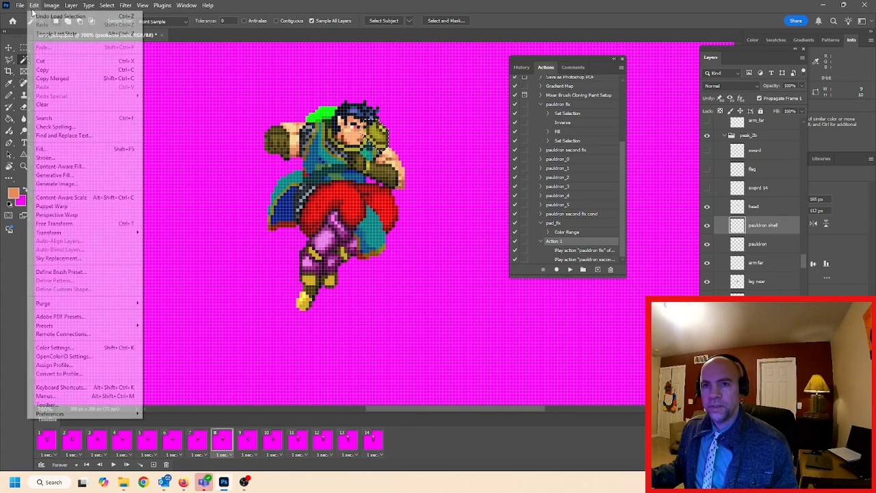
pyautogui.click(41, 149)
pyautogui.click(499, 219)
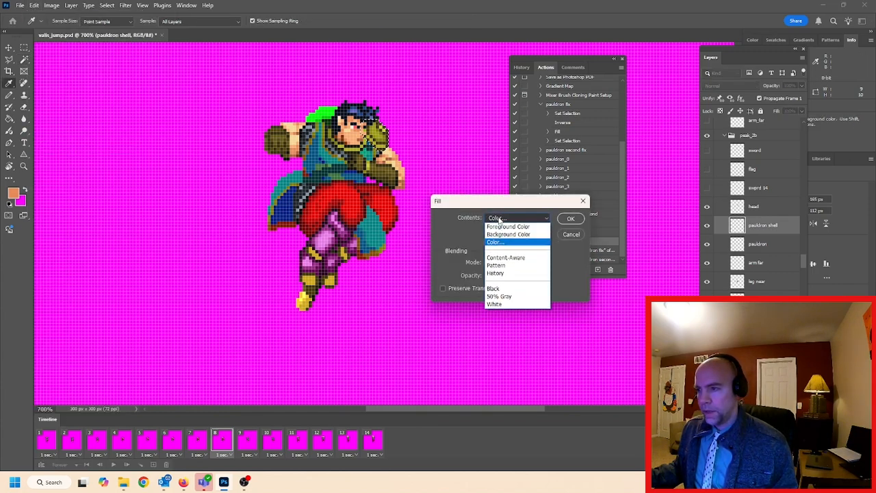
pyautogui.click(498, 238)
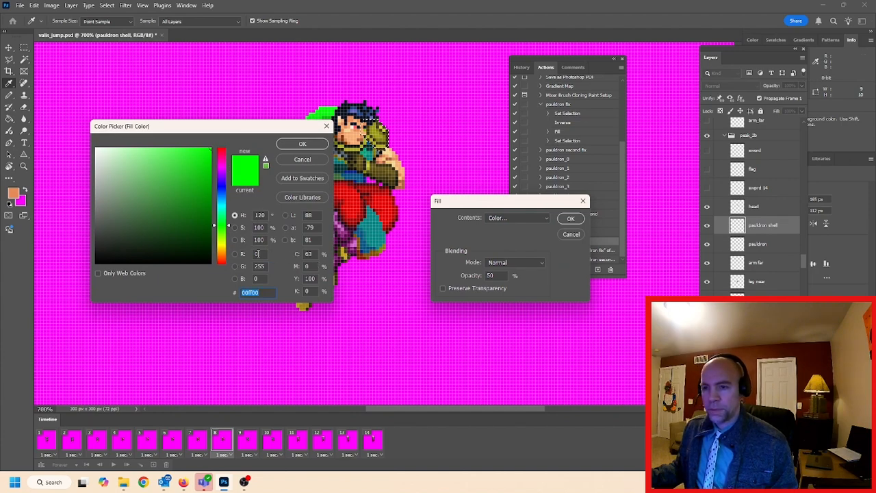
pyautogui.click(299, 145)
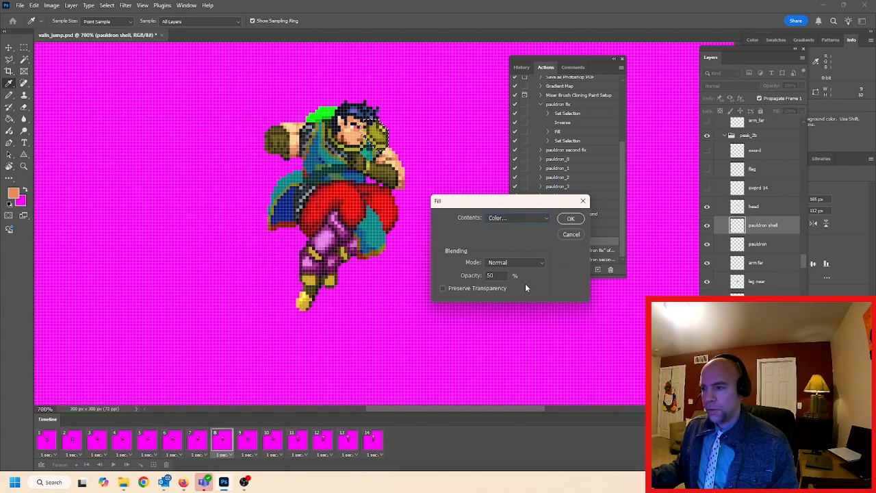
pyautogui.click(570, 218)
pyautogui.press('w')
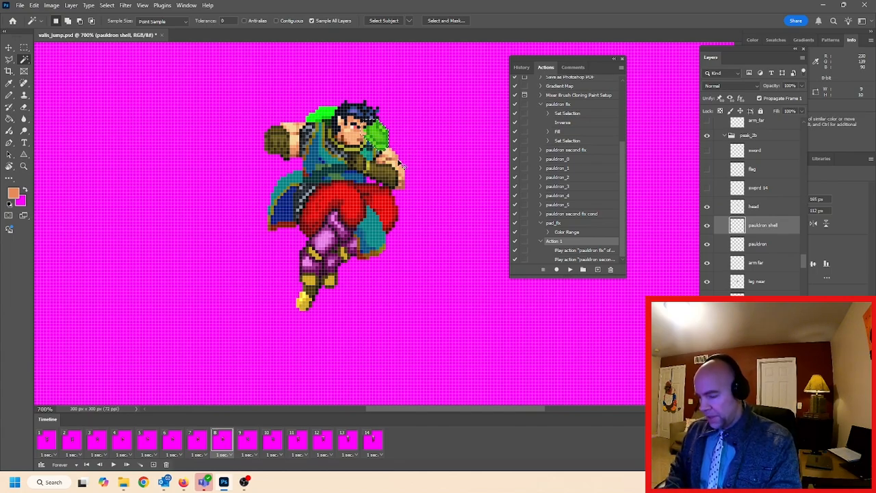
# Examine the filled pauldron shell and the adjoining arm pixels up close in frame 8
pyautogui.scroll(2, 400, 163)
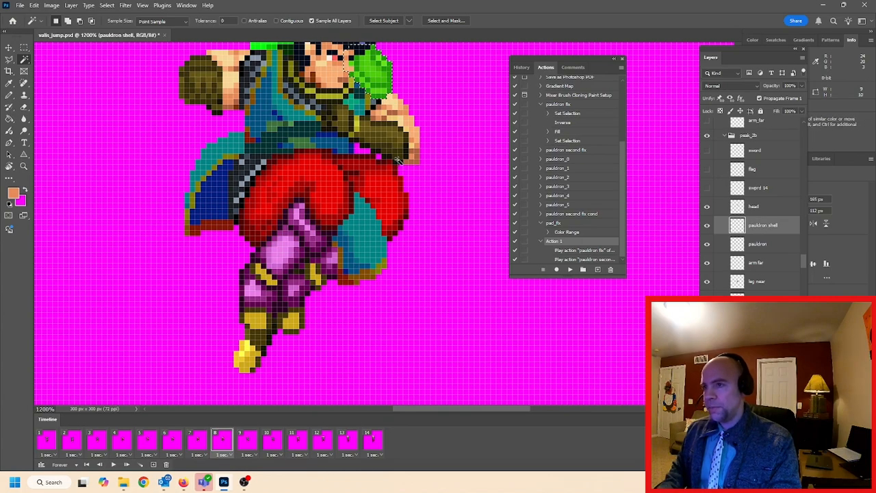
pyautogui.scroll(2, 397, 160)
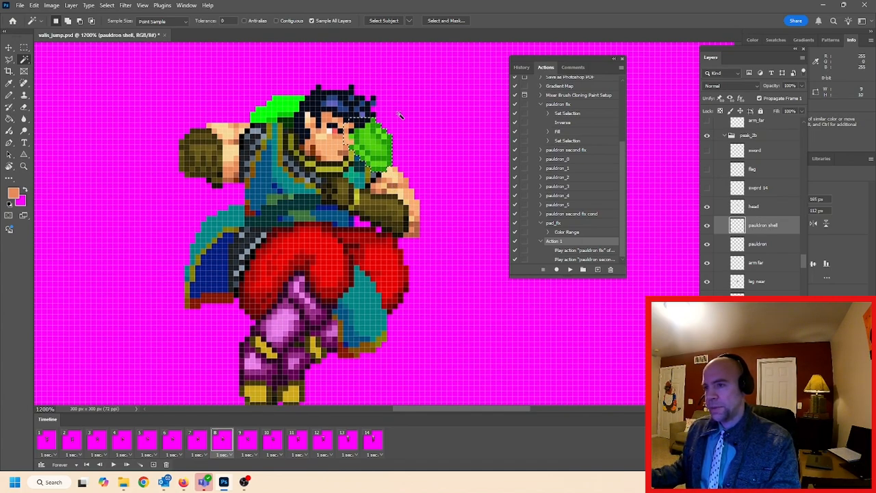
pyautogui.scroll(1, 399, 114)
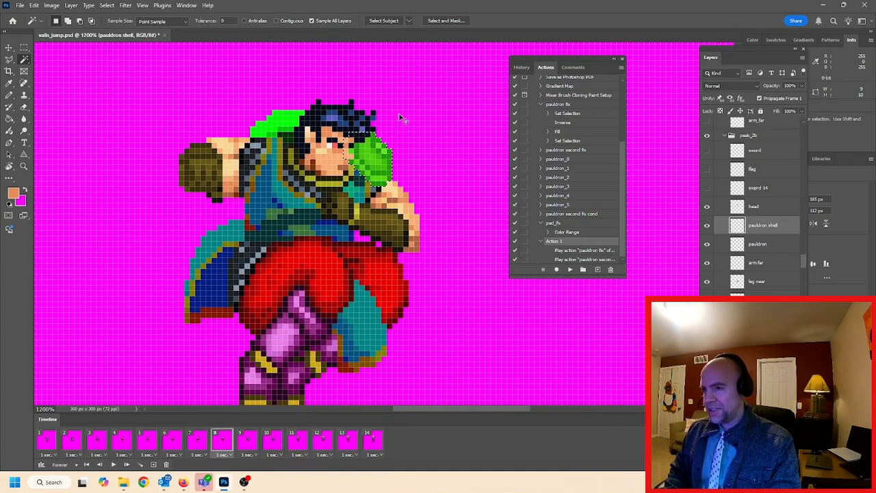
pyautogui.scroll(2, 400, 117)
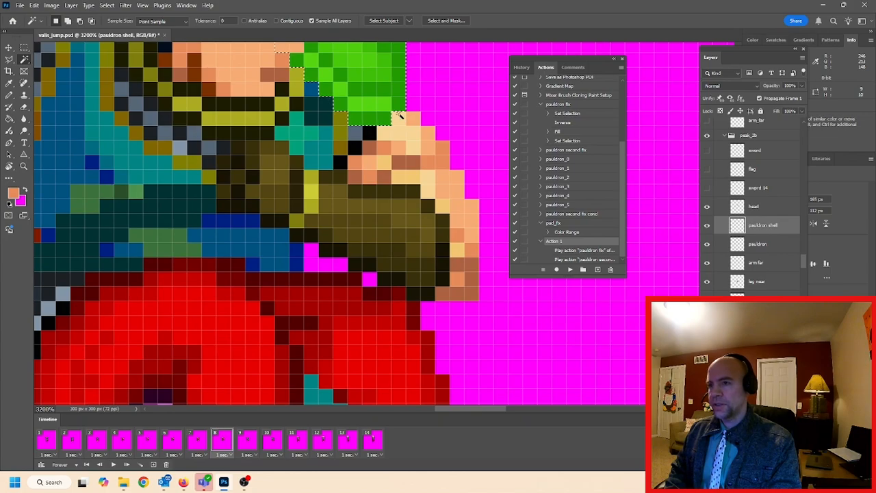
# Clear the current selection and use Color Range to select the darkest green pixels of the pauldron shell in frame 8
pyautogui.scroll(3, 400, 116)
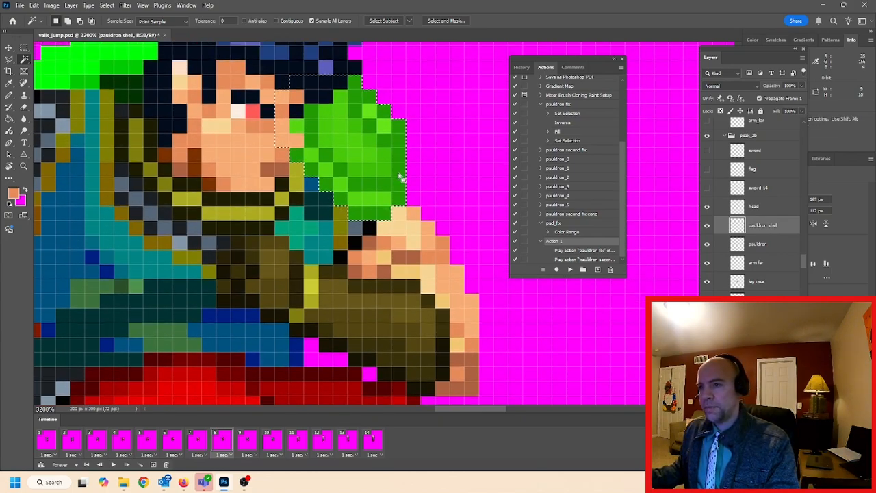
pyautogui.scroll(2, 407, 171)
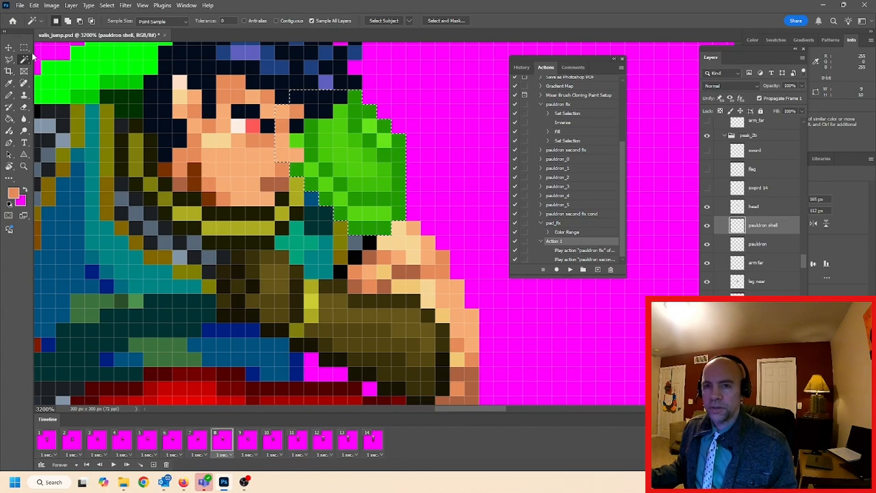
pyautogui.press('m')
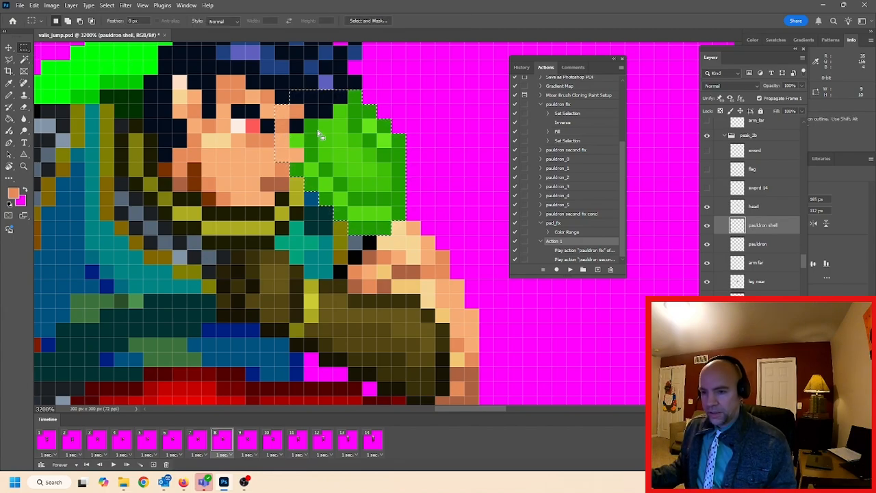
pyautogui.click(107, 5)
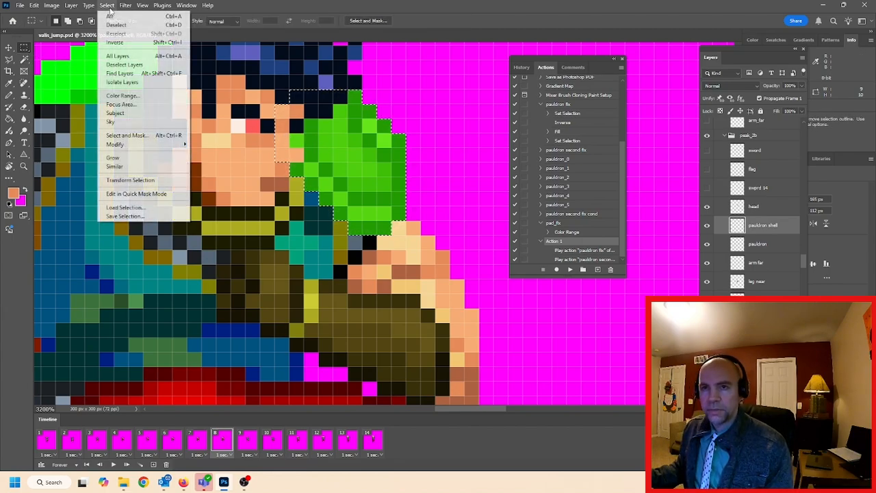
pyautogui.click(116, 24)
pyautogui.click(107, 5)
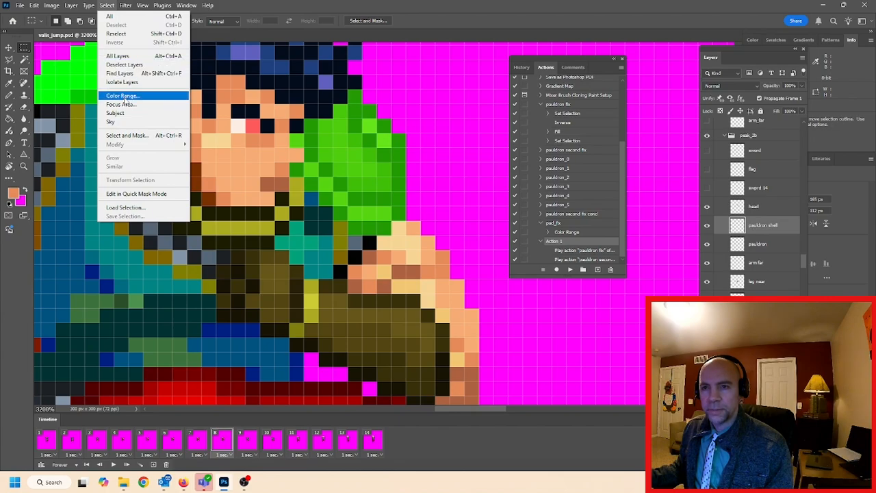
pyautogui.click(124, 102)
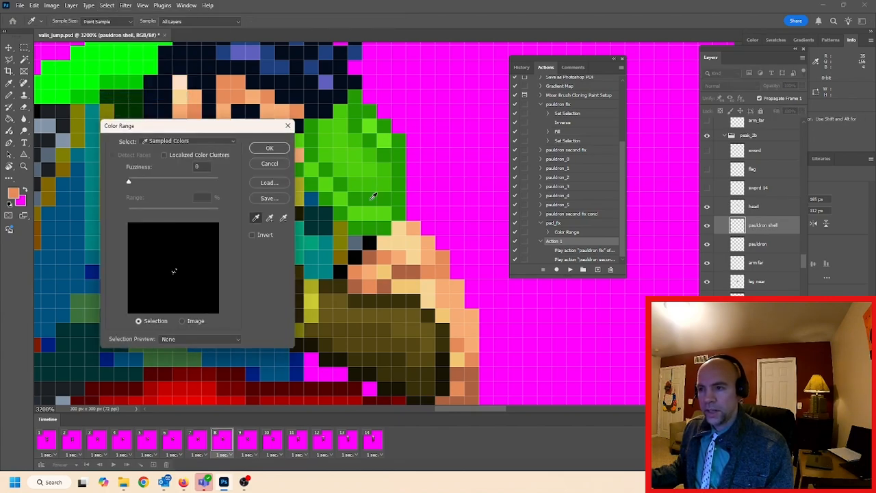
pyautogui.click(270, 148)
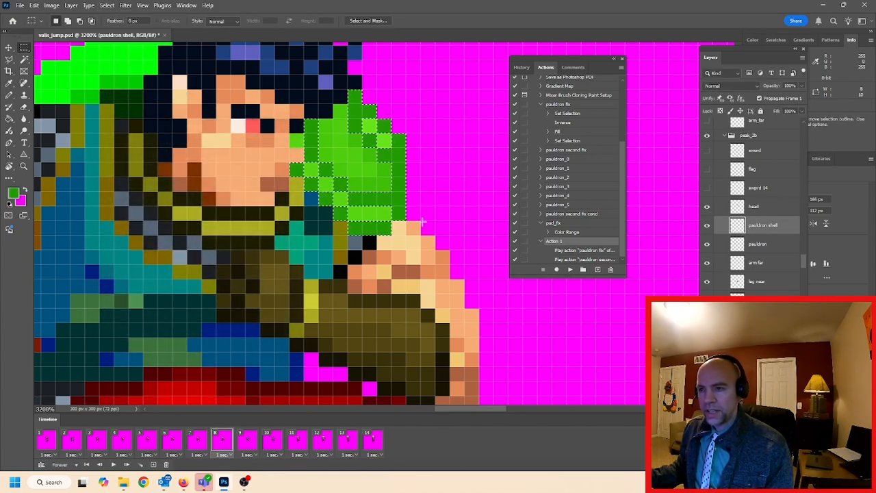
# Set the foreground to a very dark green and paint it over the selected darkest pixels of the pauldron shell
pyautogui.click(13, 194)
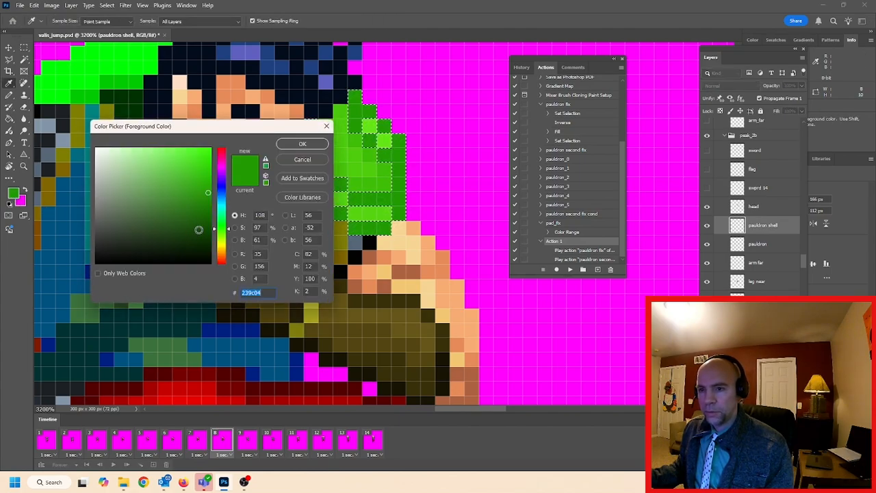
pyautogui.moveTo(198, 229); pyautogui.dragTo(198, 237)
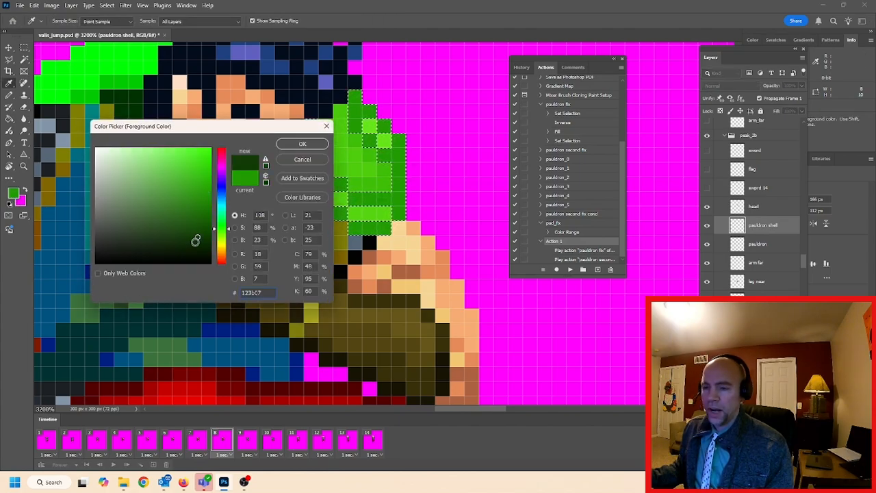
pyautogui.click(199, 244)
pyautogui.click(294, 145)
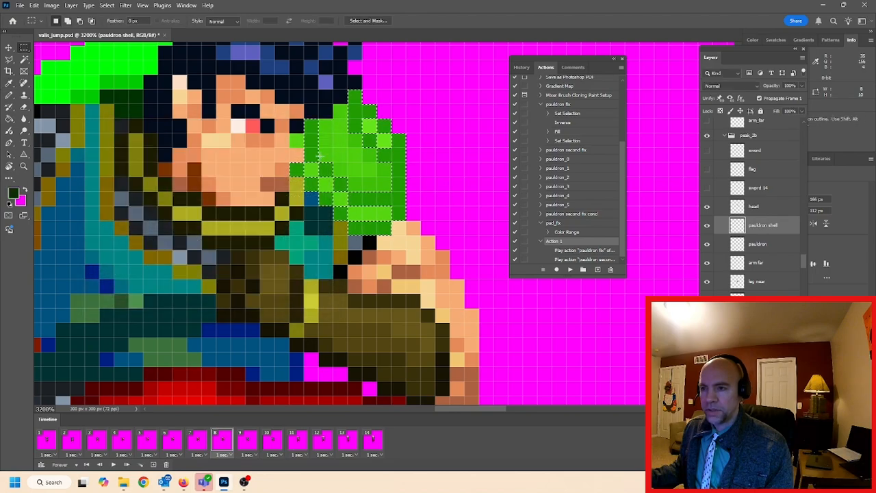
pyautogui.moveTo(311, 122)
pyautogui.mouseDown()
pyautogui.moveTo(325, 190)
pyautogui.moveTo(354, 214)
pyautogui.moveTo(299, 155)
pyautogui.moveTo(300, 172)
pyautogui.moveTo(295, 122)
pyautogui.moveTo(342, 199)
pyautogui.moveTo(318, 152)
pyautogui.moveTo(325, 171)
pyautogui.moveTo(385, 199)
pyautogui.mouseUp()
pyautogui.click(297, 170)
pyautogui.click(325, 170)
pyautogui.moveTo(355, 228)
pyautogui.mouseDown()
pyautogui.moveTo(385, 228)
pyautogui.moveTo(398, 134)
pyautogui.mouseUp()
pyautogui.moveTo(349, 110); pyautogui.dragTo(349, 96)
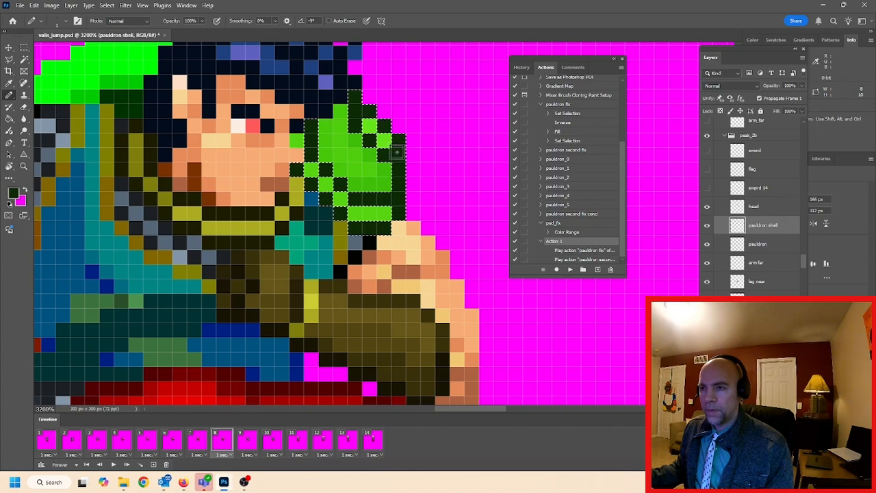
# Clear the selection and use Color Range to select the mid-green shading pixels inside the pauldron shell
pyautogui.click(106, 5)
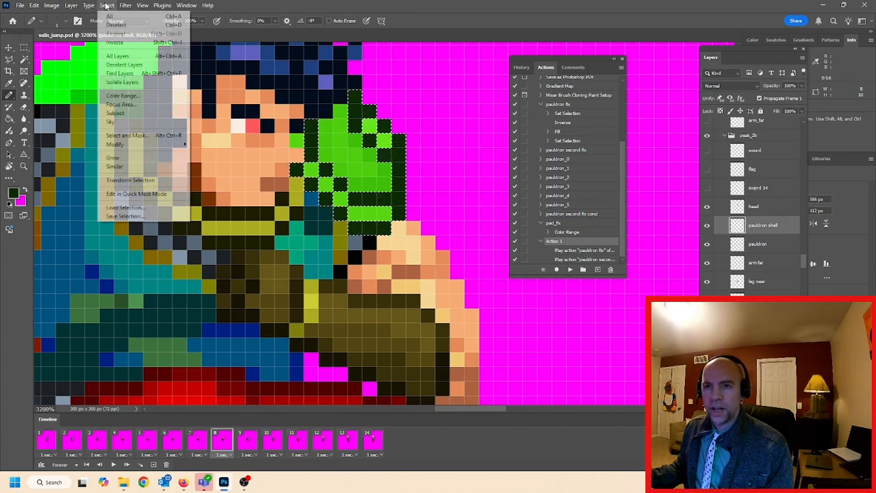
pyautogui.click(116, 25)
pyautogui.click(106, 6)
pyautogui.click(135, 96)
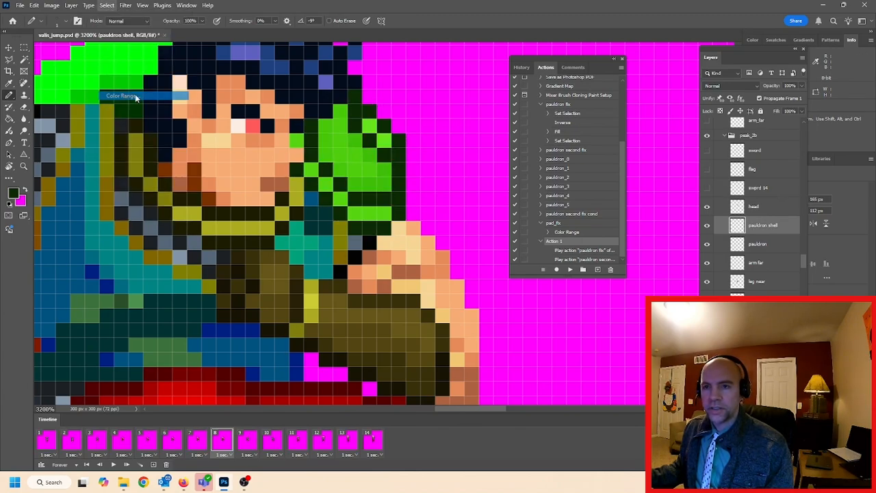
pyautogui.click(270, 148)
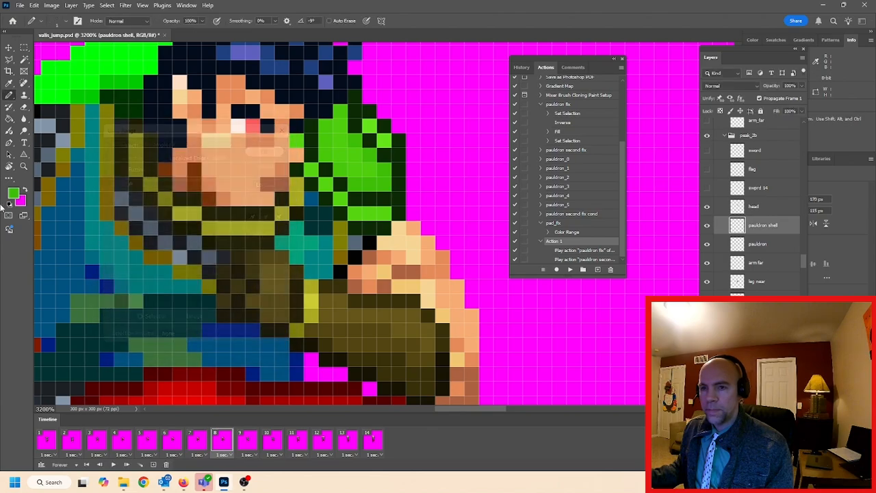
# Set the foreground colour to 2b6411, paint the selected mid-green shell pixels with it, and deselect
pyautogui.click(13, 194)
pyautogui.click(191, 216)
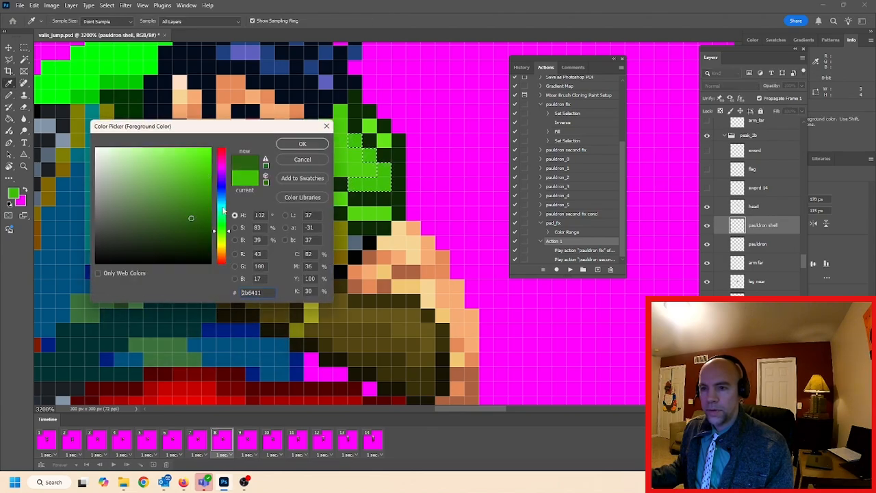
pyautogui.click(302, 144)
pyautogui.press('b')
pyautogui.moveTo(390, 184); pyautogui.dragTo(348, 134)
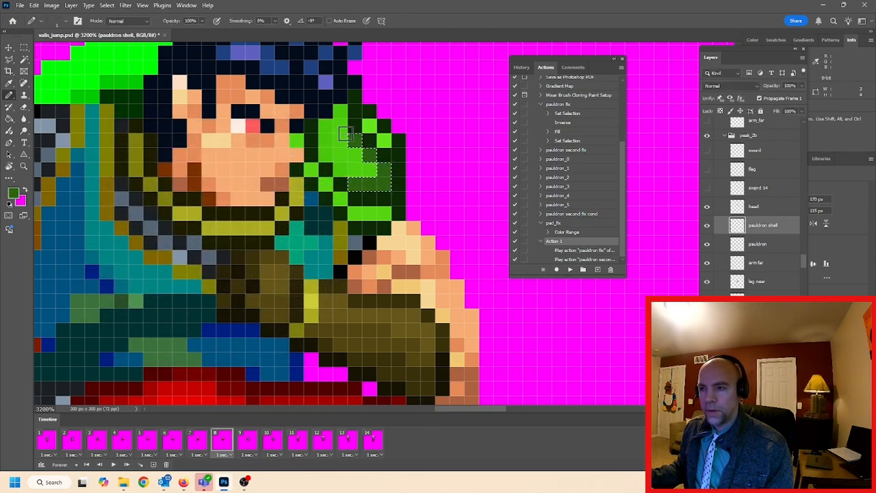
pyautogui.click(106, 5)
pyautogui.click(114, 27)
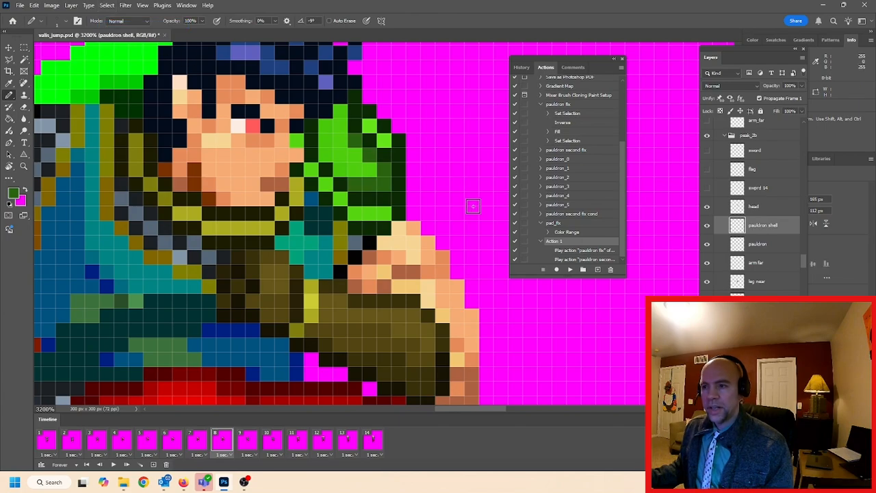
# Undo the dark green and mid-green repainting of the pauldron shell
pyautogui.hotkey('ctrl', 'z')
pyautogui.hotkey('ctrl', 'z')
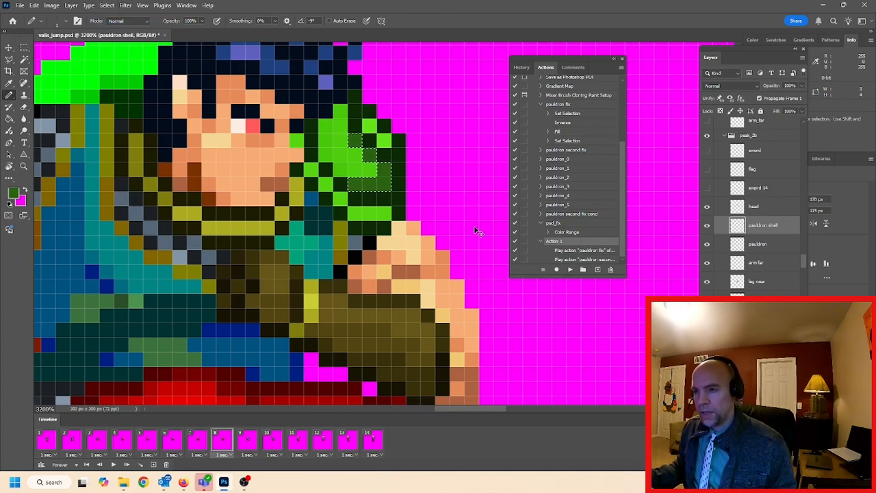
pyautogui.hotkey('ctrl', 'z')
pyautogui.hotkey('ctrl', 'z')
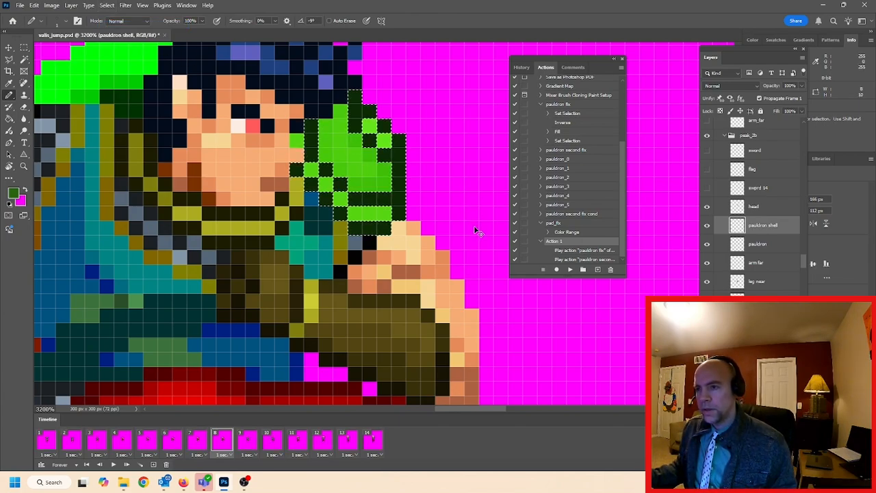
# Deselect the shell's darkest green and select its mid-green pixels in frame 8 with Color Range instead
pyautogui.click(107, 6)
pyautogui.click(122, 26)
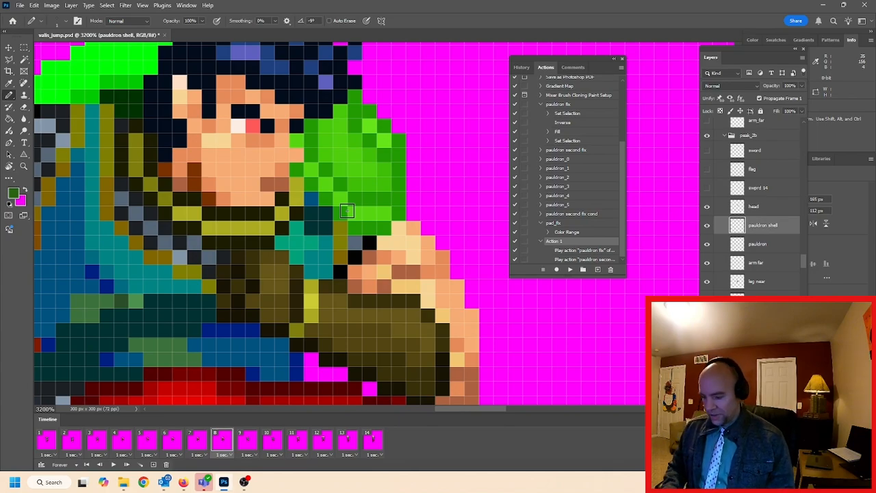
pyautogui.scroll(-5, 347, 211)
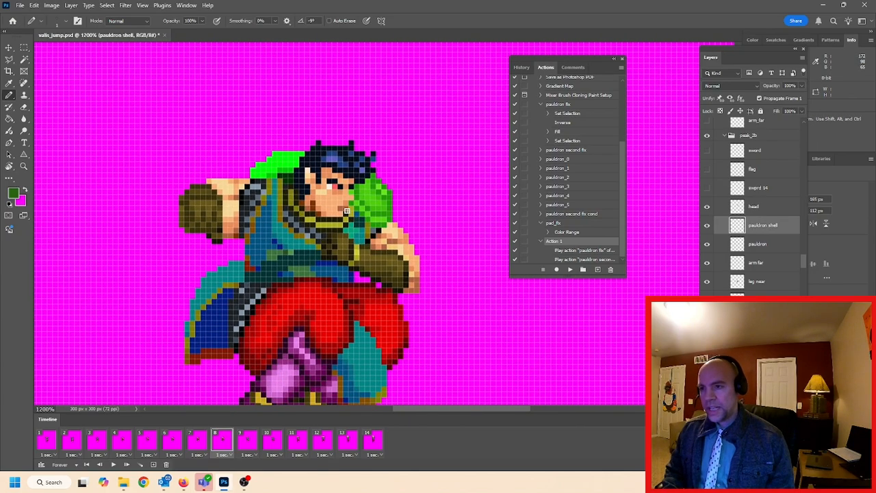
pyautogui.scroll(-4, 347, 210)
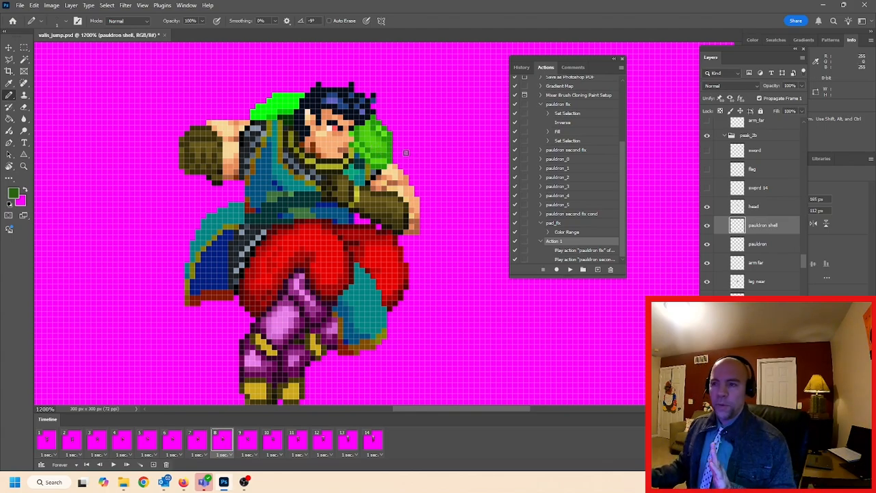
pyautogui.click(107, 9)
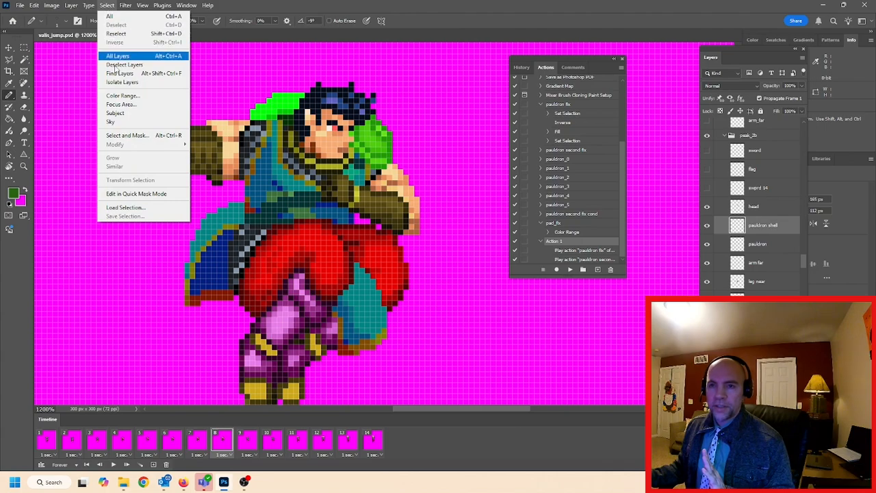
pyautogui.click(122, 96)
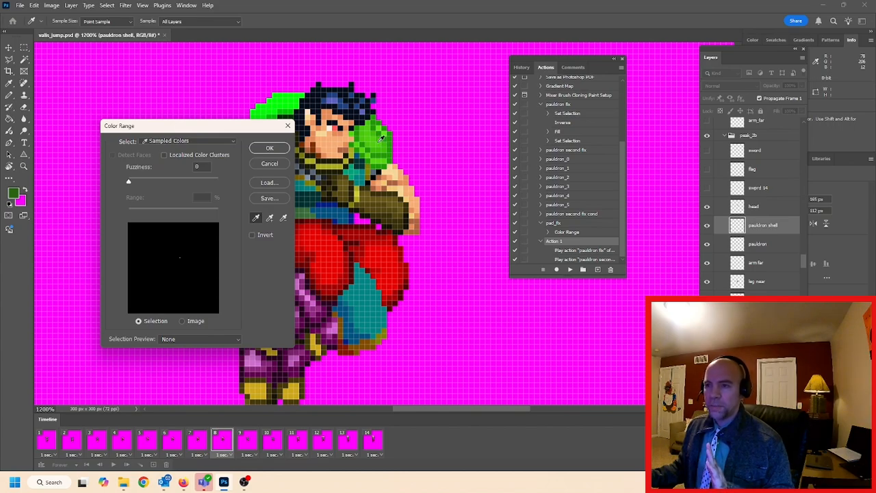
pyautogui.click(279, 148)
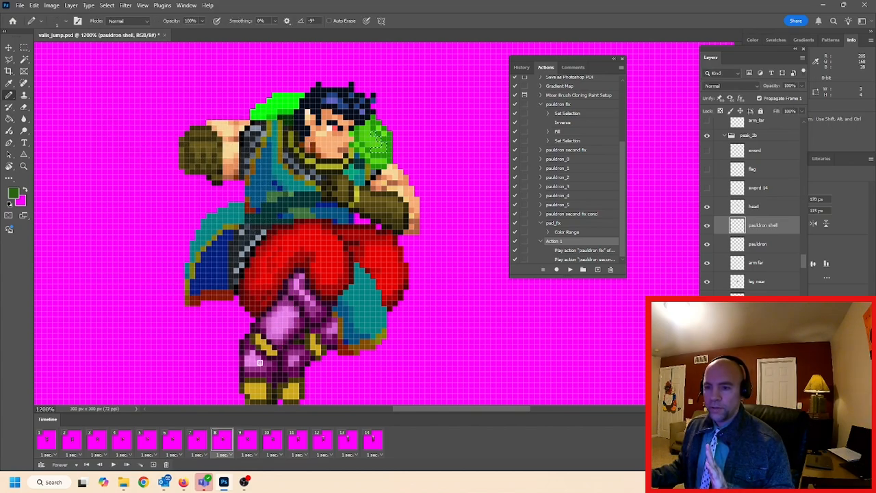
# Review the sprite's pauldrons in frames 9 to 12 and return to frame 11
pyautogui.click(249, 439)
pyautogui.click(274, 442)
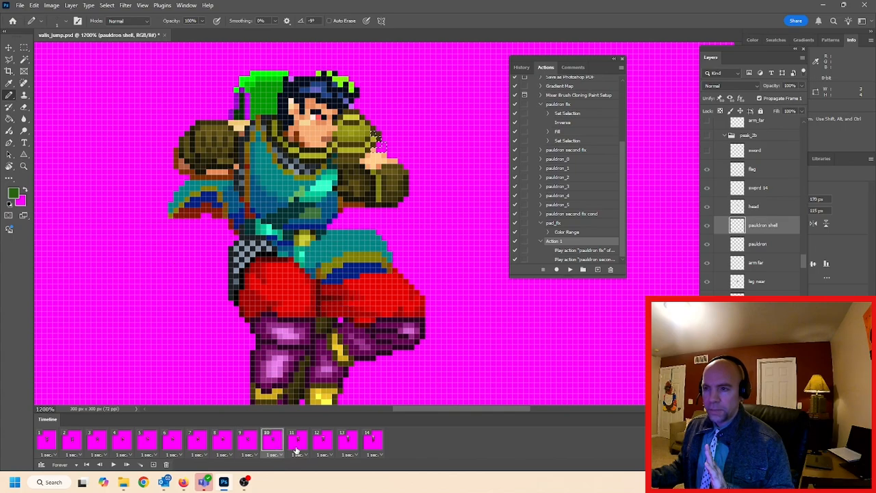
pyautogui.click(294, 444)
pyautogui.click(320, 443)
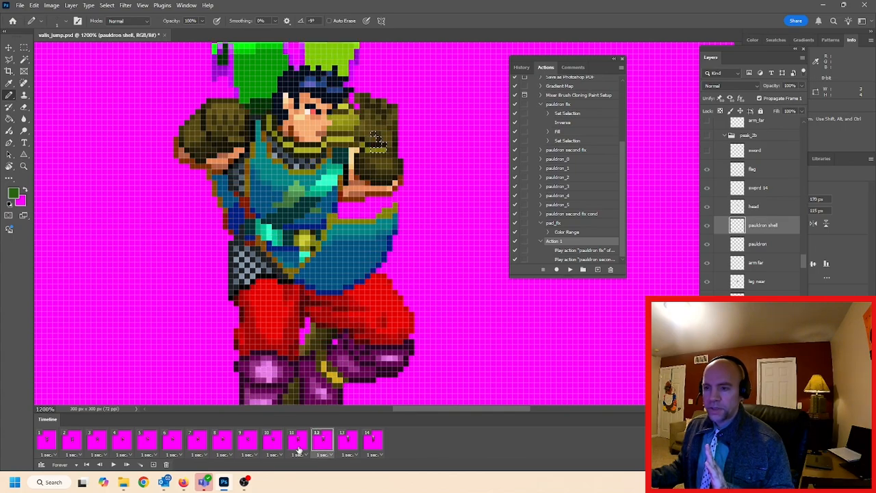
pyautogui.click(297, 445)
# Deselect everything in frame 11, open Color Range for the sprite's colours, and cancel it
pyautogui.click(109, 6)
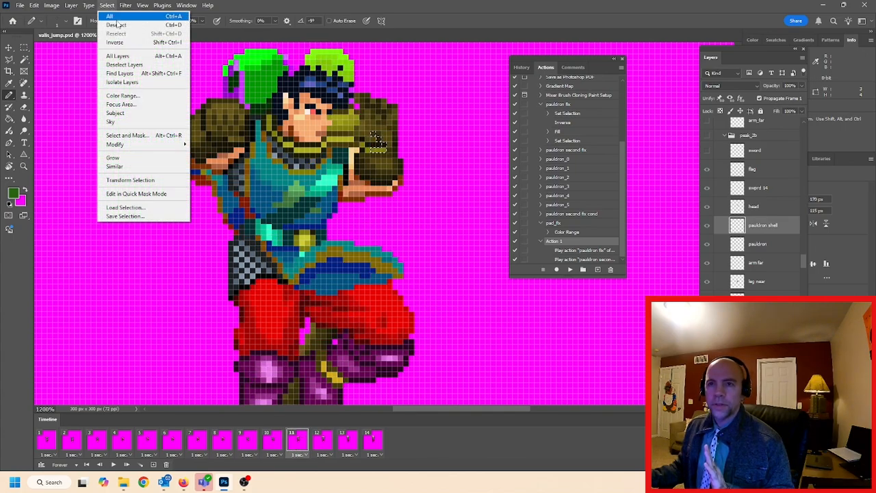
pyautogui.click(108, 6)
pyautogui.click(109, 7)
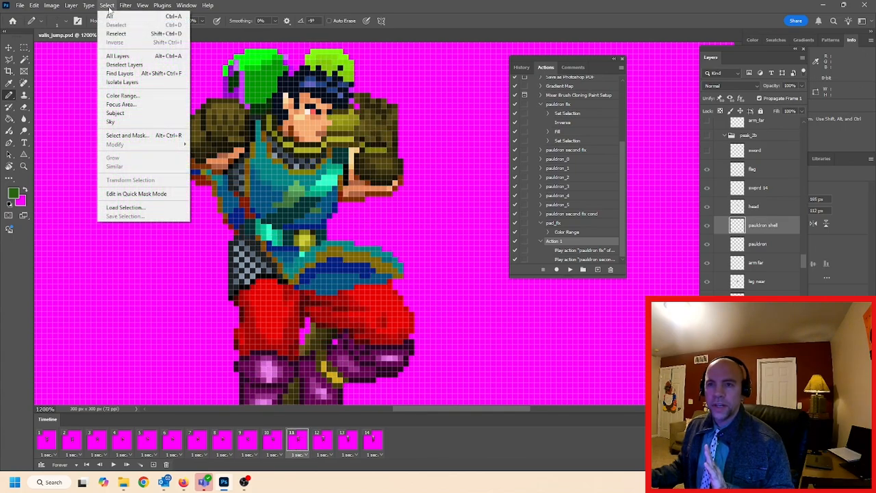
pyautogui.click(121, 95)
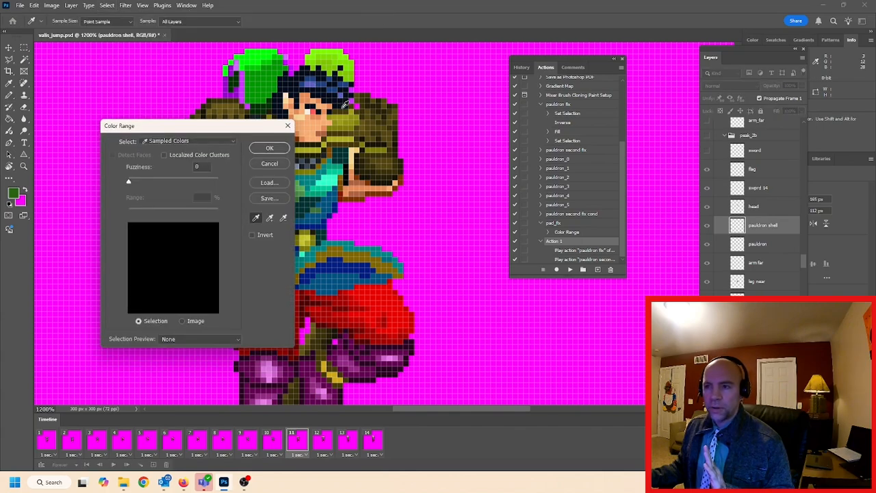
pyautogui.click(269, 163)
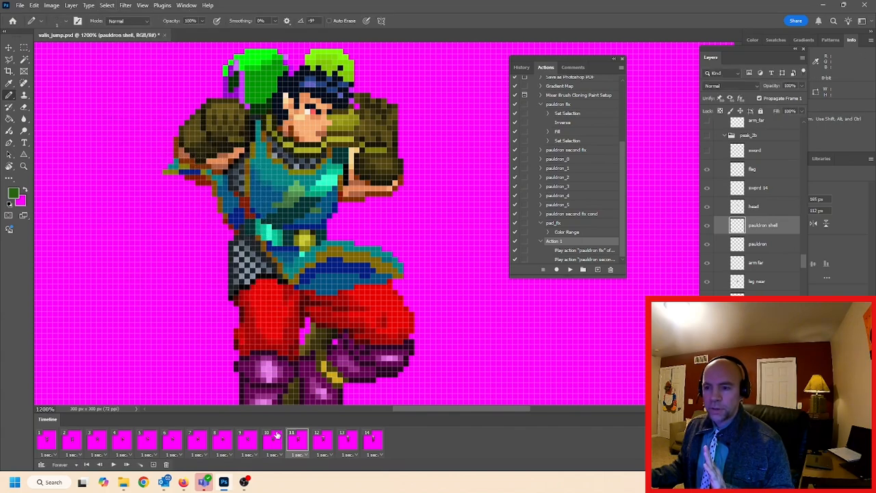
# Compare frames 10 and 11, opening Color Range on frame 11 and cancelling it before going back to frame 10
pyautogui.click(272, 442)
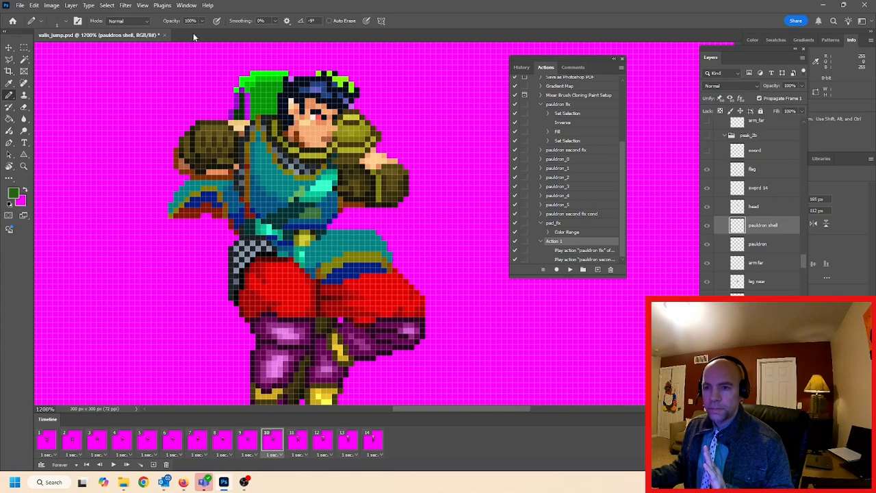
pyautogui.click(300, 443)
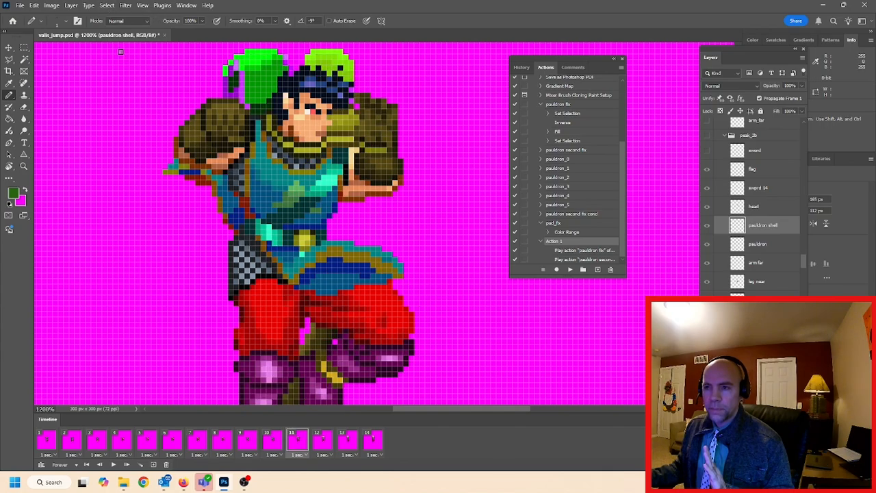
pyautogui.click(107, 5)
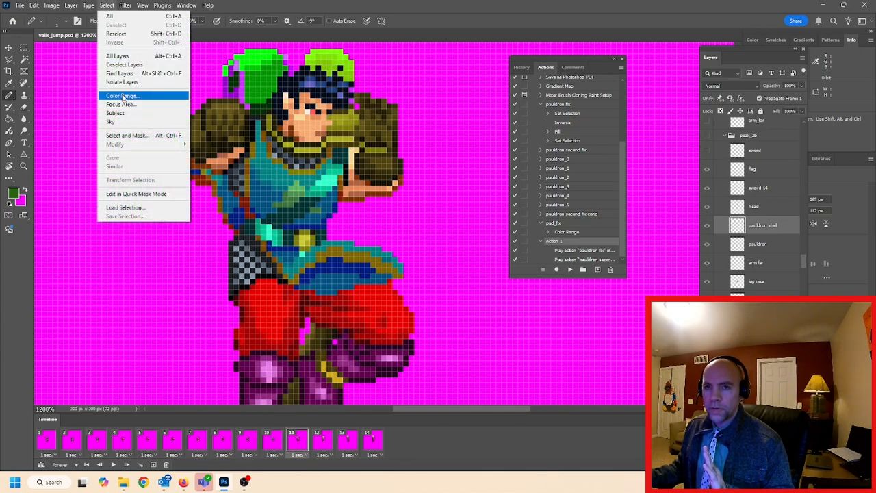
pyautogui.click(124, 97)
pyautogui.click(268, 164)
pyautogui.click(272, 442)
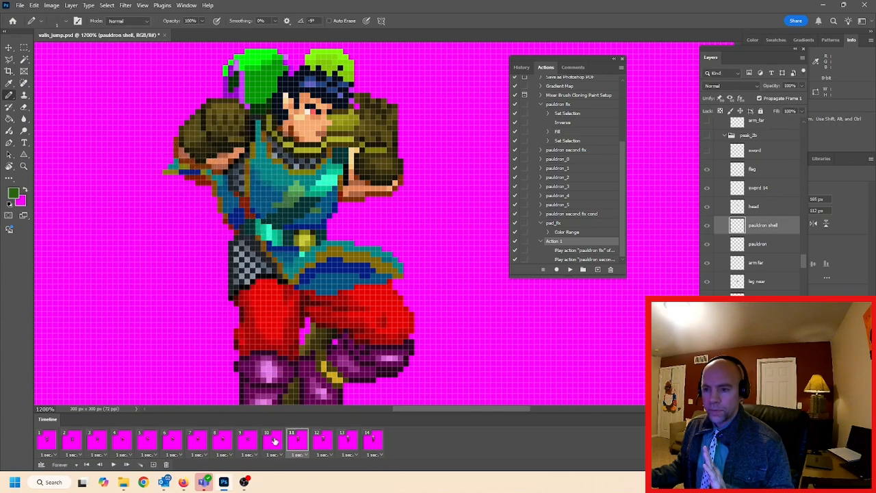
# Sample the pauldron's yellow in frame 10, try selecting it with Color Range in frame 11, and clear the selection
pyautogui.press('i')
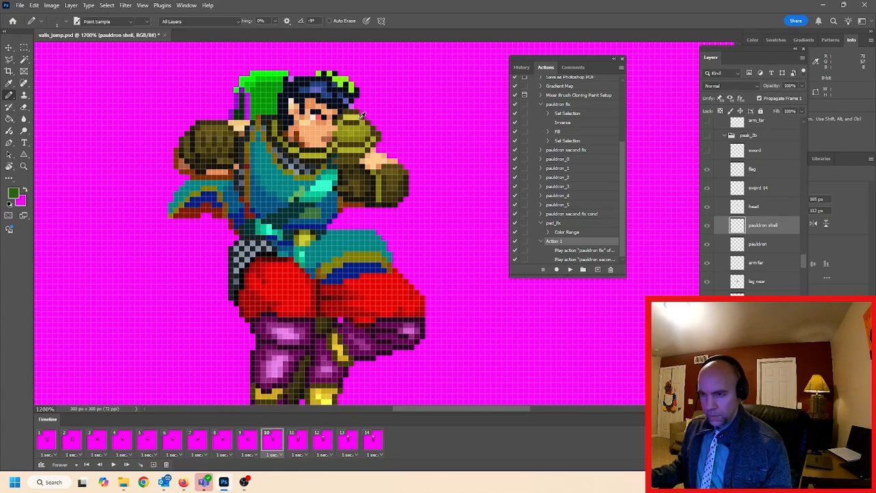
pyautogui.click(352, 118)
pyautogui.click(297, 442)
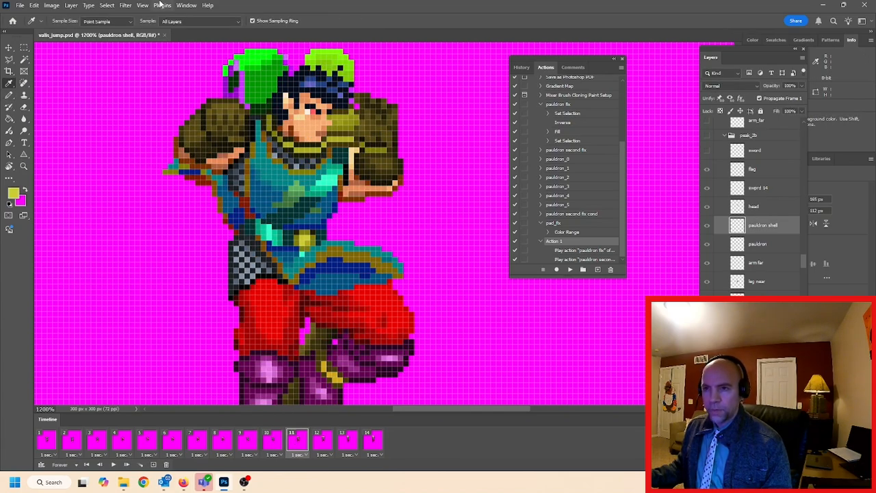
pyautogui.click(106, 5)
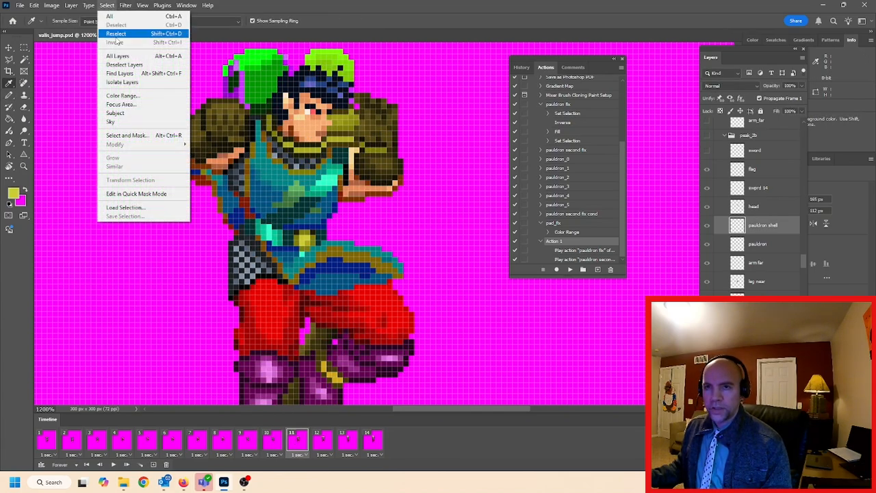
pyautogui.click(122, 95)
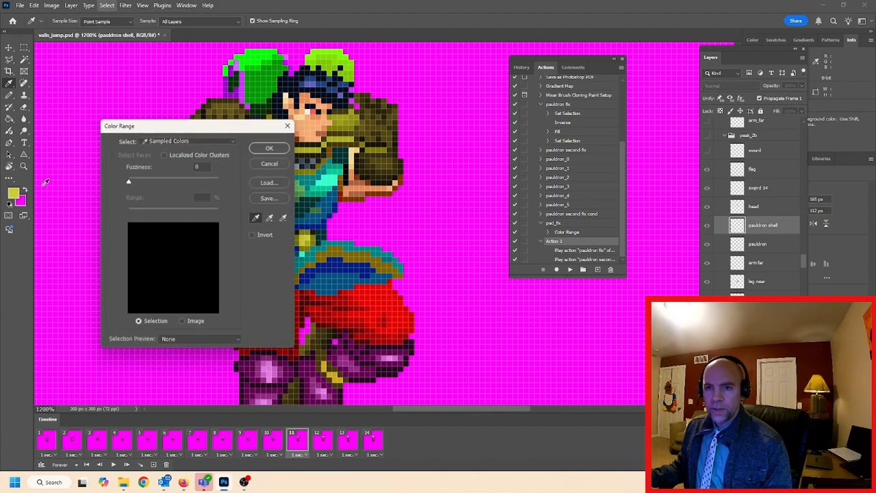
pyautogui.click(268, 147)
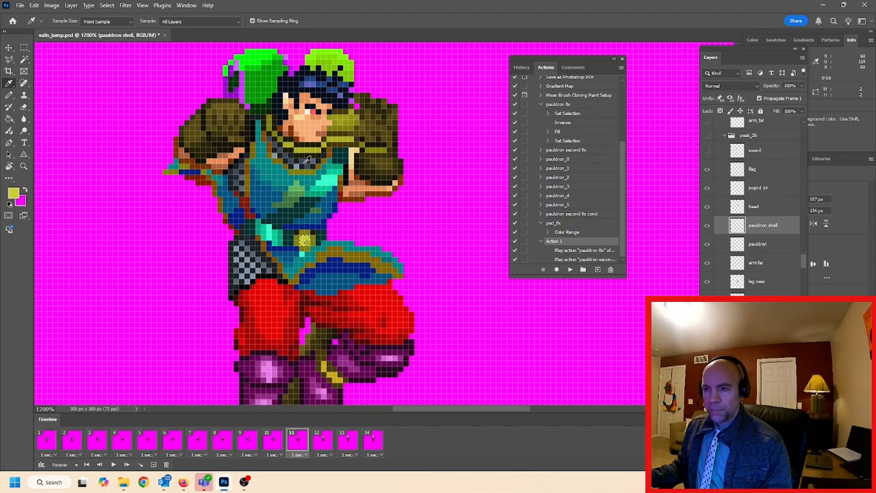
pyautogui.click(107, 5)
pyautogui.click(115, 25)
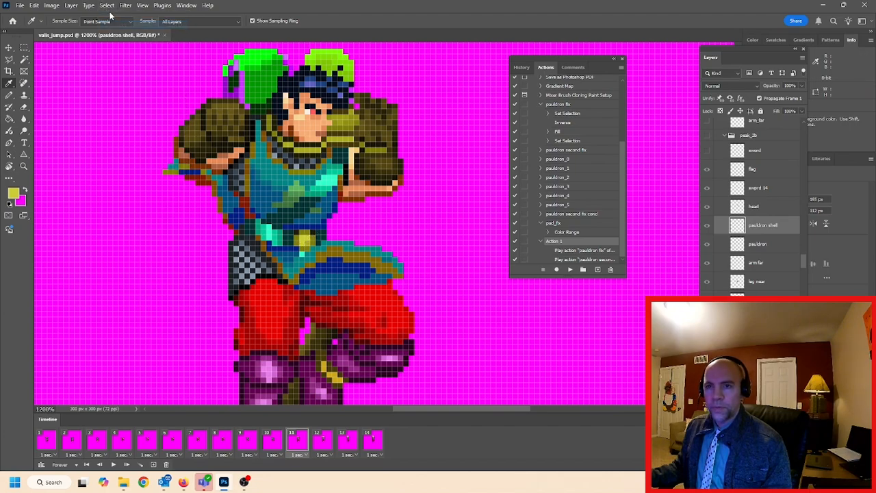
# Load the outline of another frame's pauldron shell layer as a selection and try Color Range for the sampled yellow within it
pyautogui.click(24, 59)
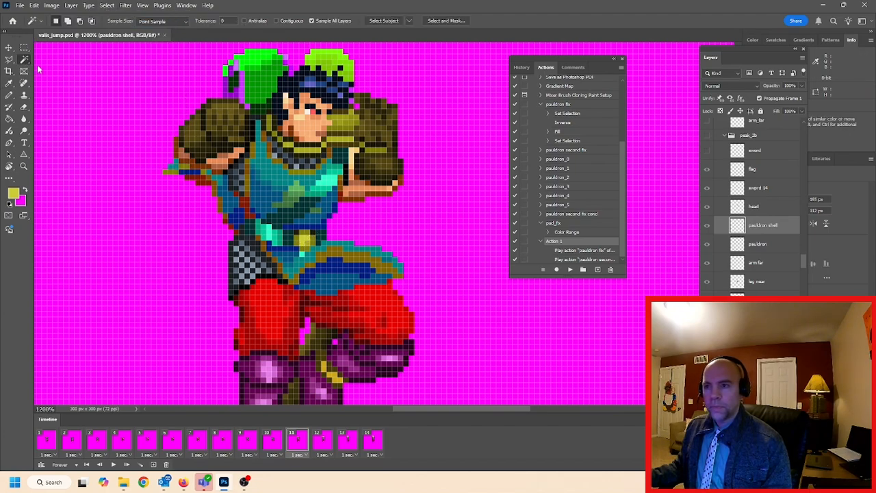
pyautogui.moveTo(803, 263); pyautogui.dragTo(803, 195)
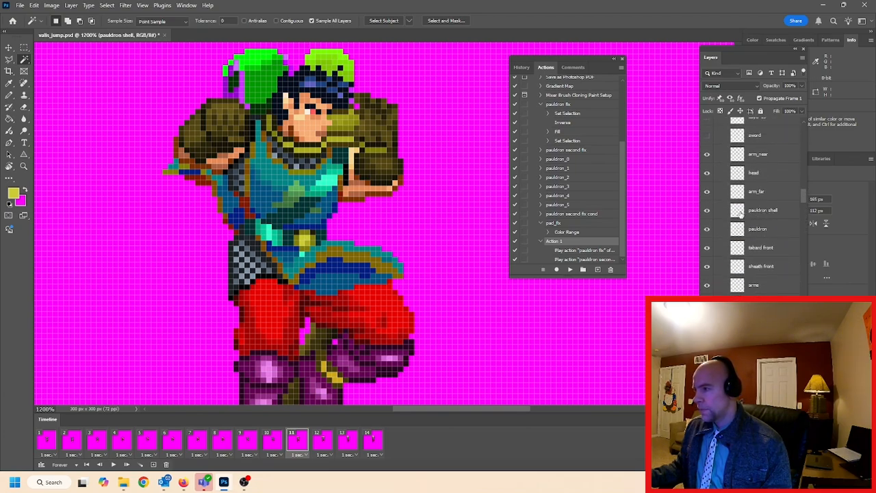
pyautogui.keyDown('ctrl'); pyautogui.click(737, 210); pyautogui.keyUp('ctrl')
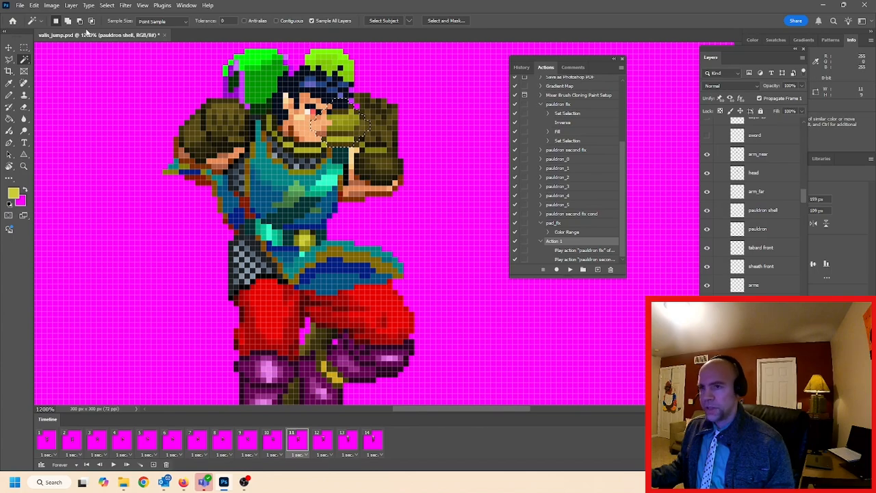
pyautogui.click(107, 5)
pyautogui.click(123, 96)
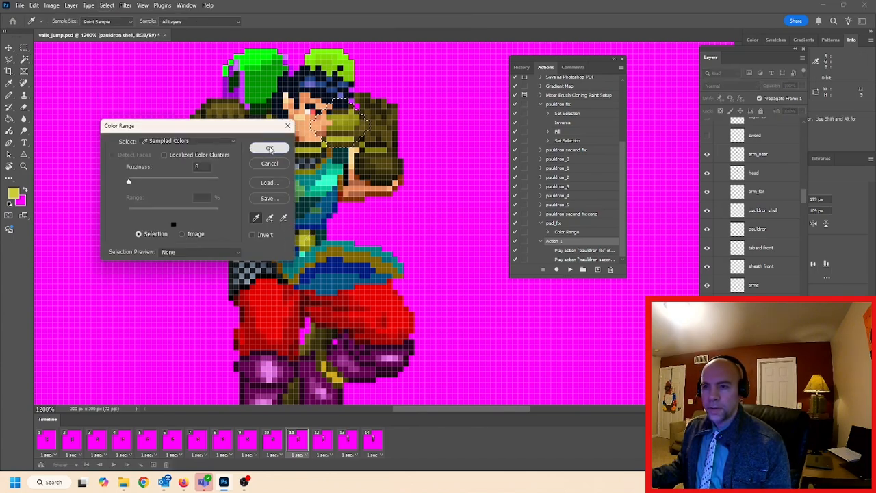
pyautogui.click(269, 148)
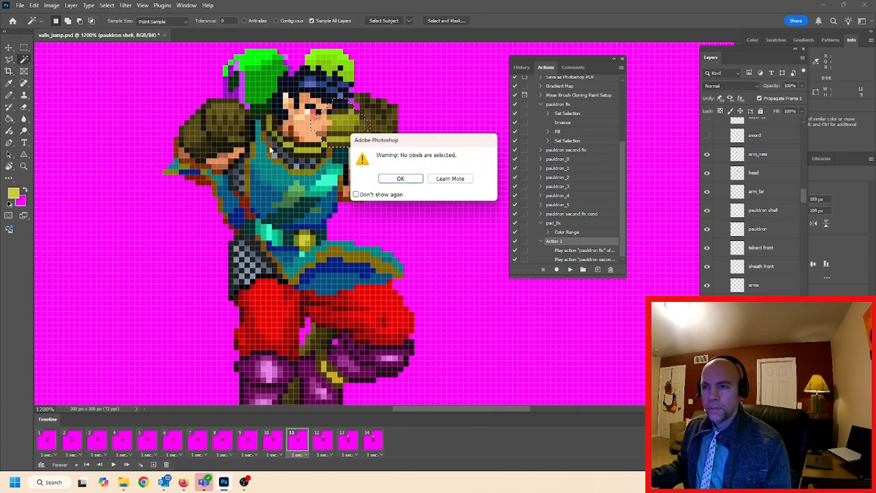
pyautogui.click(402, 179)
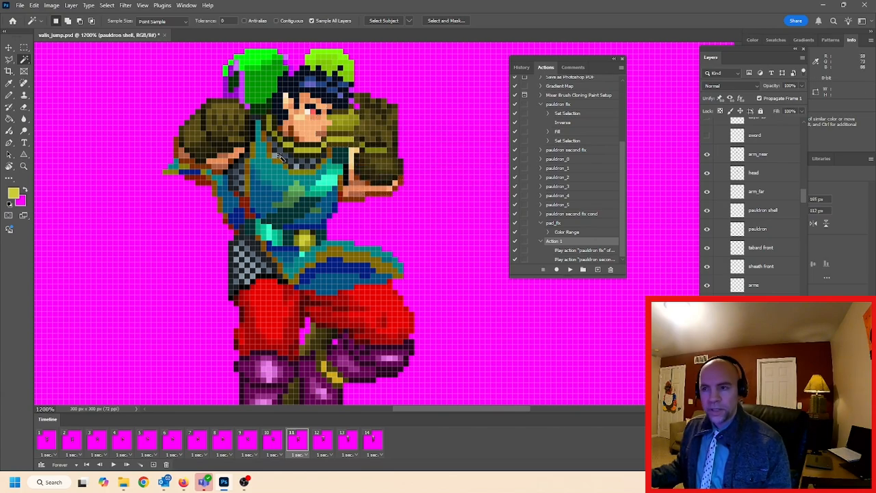
# Fill the pauldron shell layer with a medium green at 50% opacity in Normal mode without an active selection
pyautogui.click(33, 6)
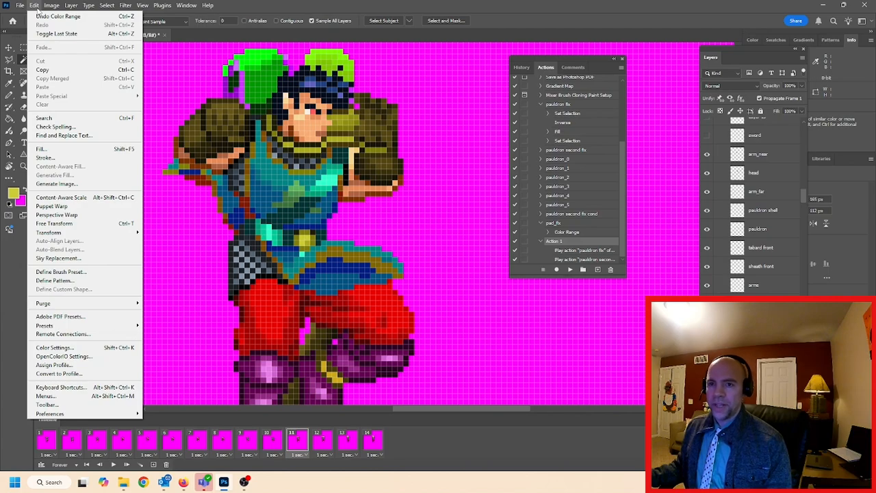
pyautogui.click(42, 149)
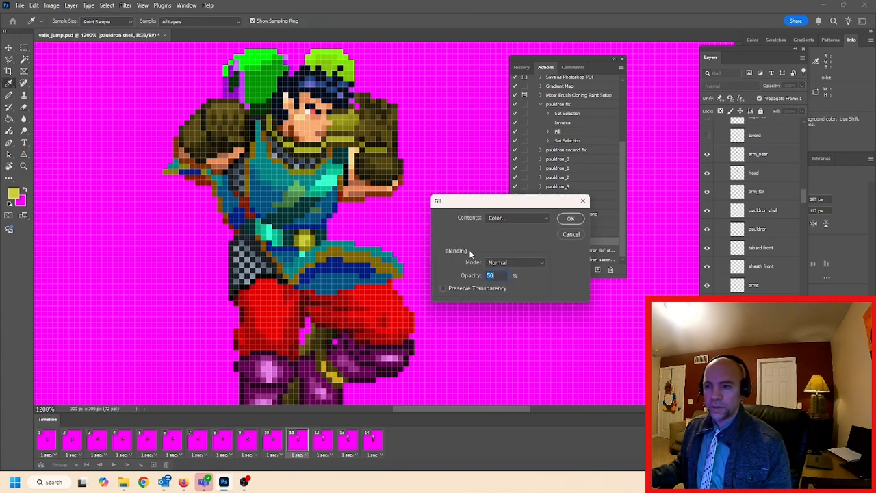
pyautogui.click(511, 219)
pyautogui.click(510, 237)
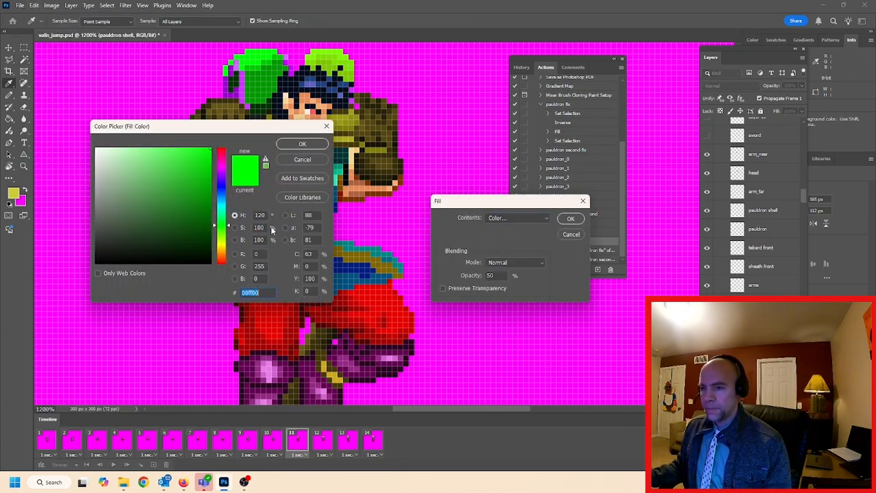
pyautogui.click(188, 225)
pyautogui.click(302, 145)
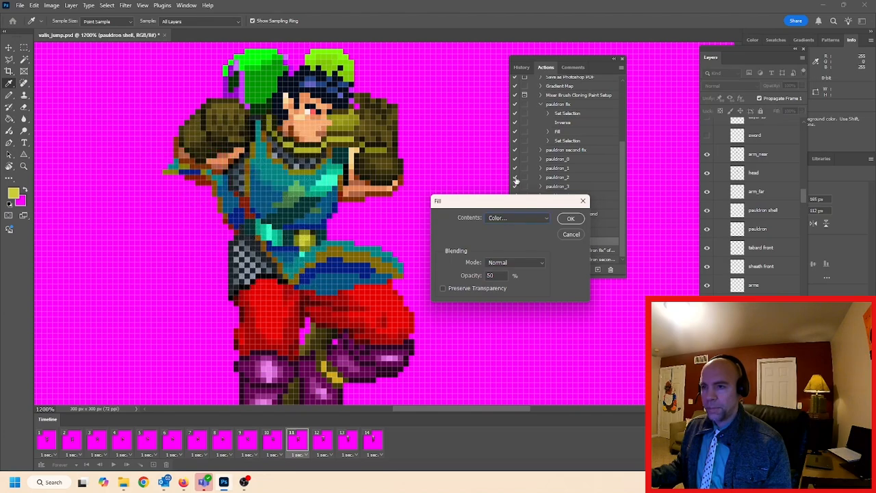
pyautogui.click(570, 219)
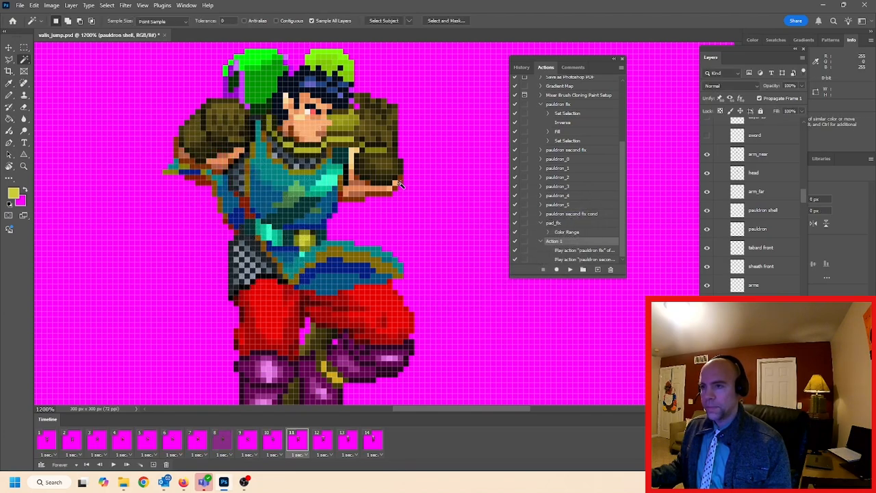
# Check the effect of the green fill in frame 8 and undo it
pyautogui.scroll(-1, 392, 173)
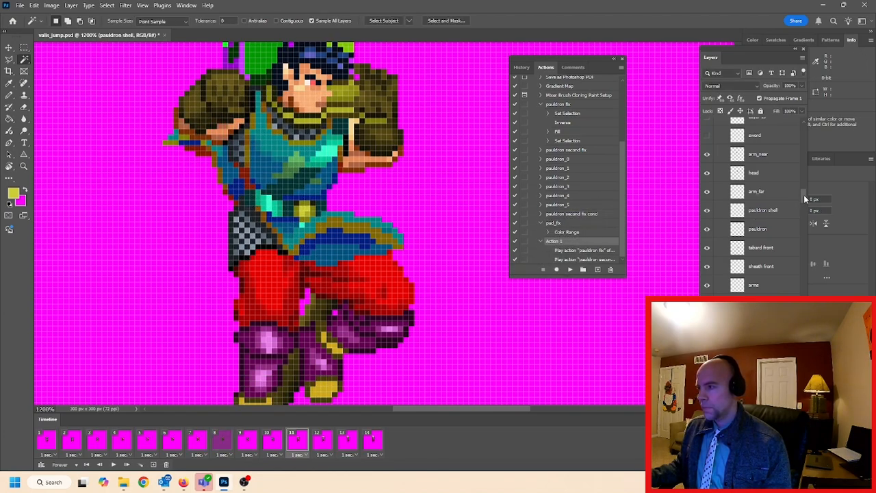
pyautogui.moveTo(804, 194); pyautogui.dragTo(804, 189)
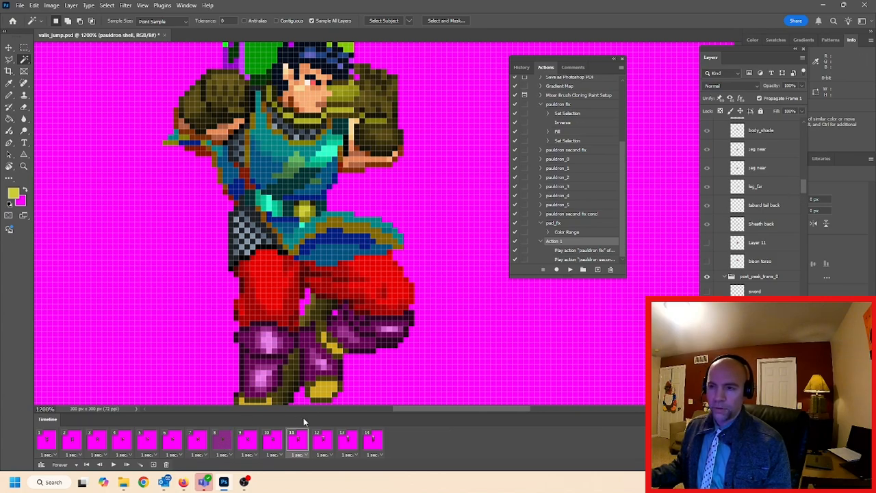
pyautogui.click(222, 443)
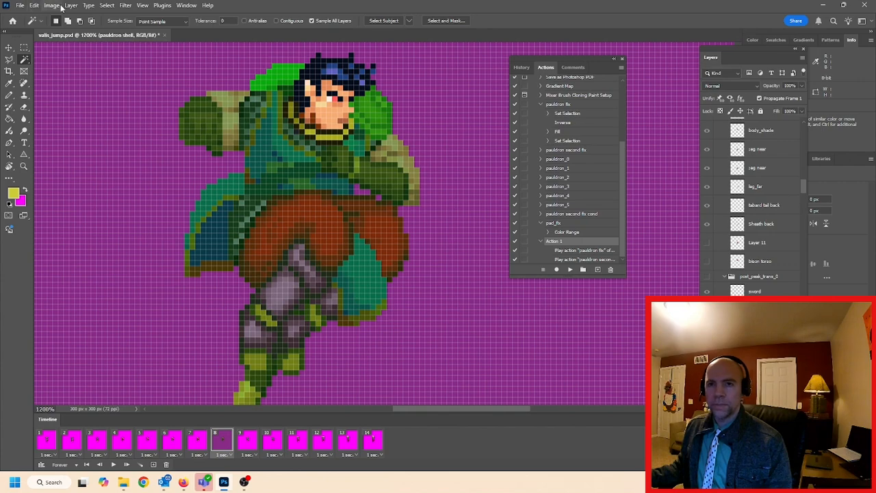
pyautogui.click(34, 6)
pyautogui.click(45, 16)
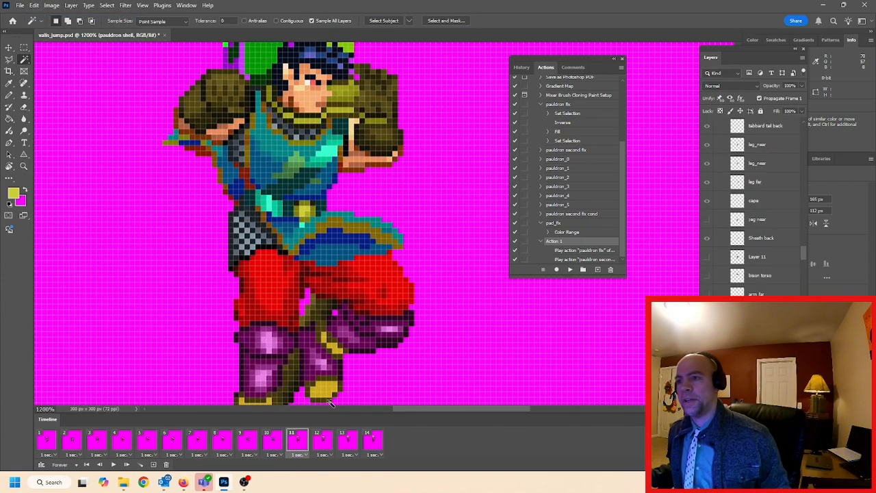
# Return to frame 8 and examine the first Color Range step in the "pauldron second fix cond" action
pyautogui.click(262, 443)
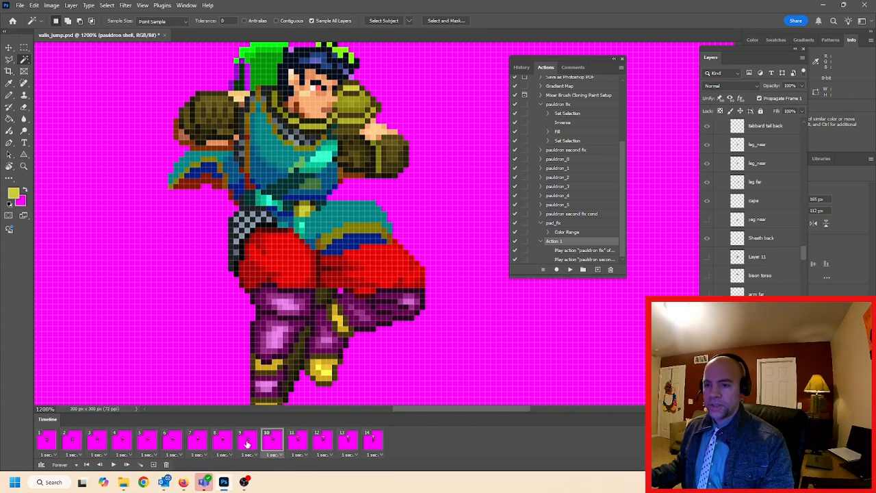
pyautogui.click(246, 442)
pyautogui.click(221, 442)
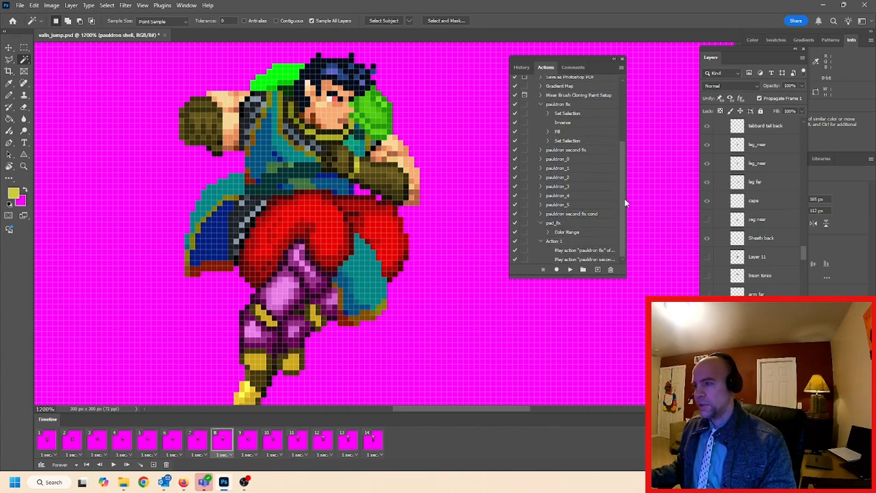
pyautogui.click(540, 214)
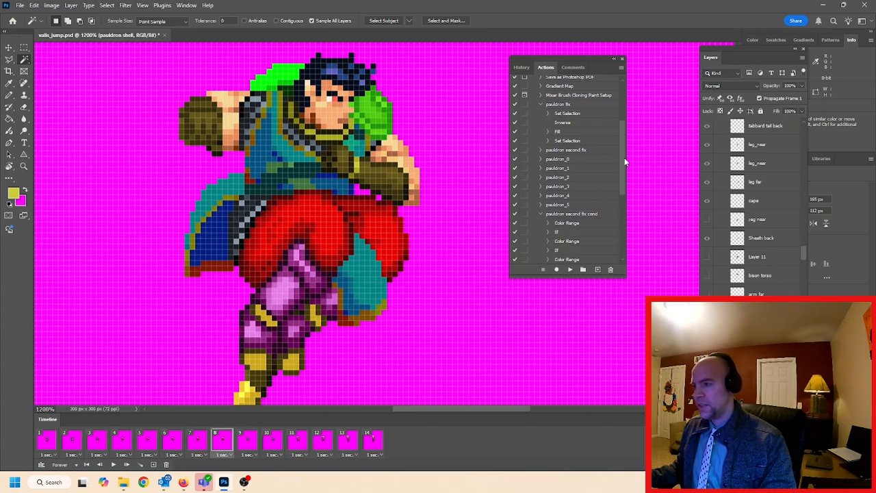
pyautogui.moveTo(625, 155); pyautogui.dragTo(619, 193)
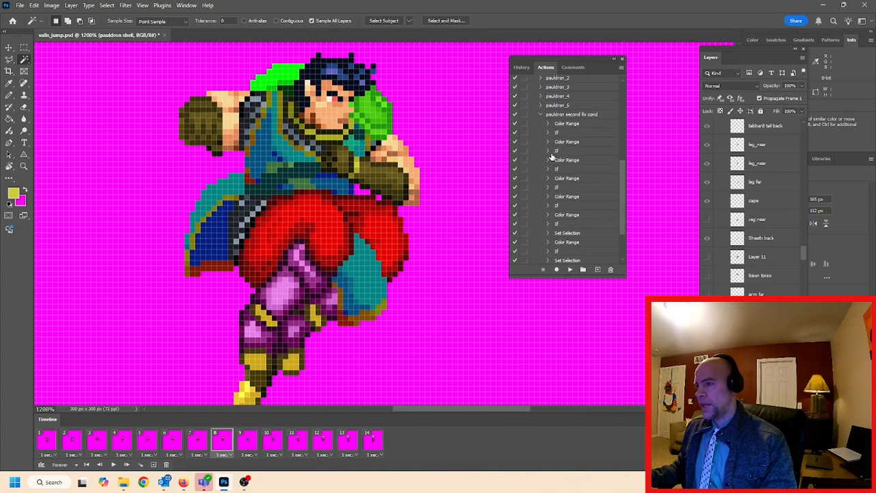
pyautogui.moveTo(623, 199); pyautogui.dragTo(622, 190)
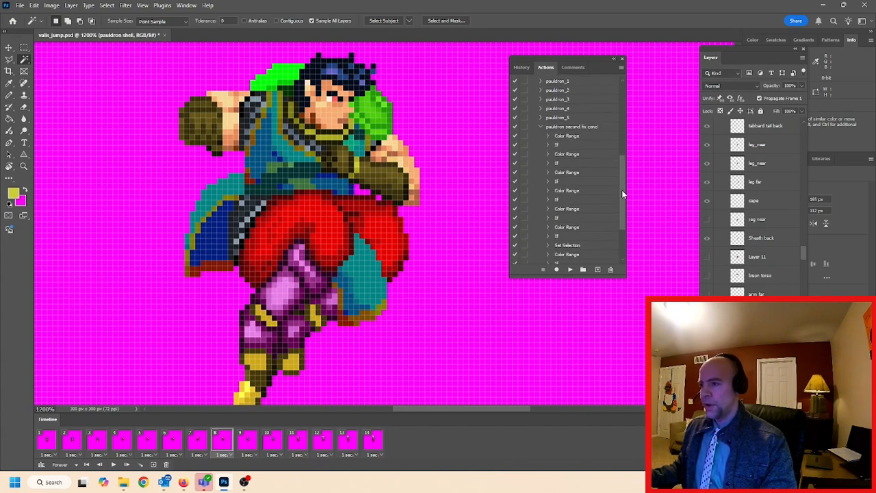
pyautogui.click(549, 137)
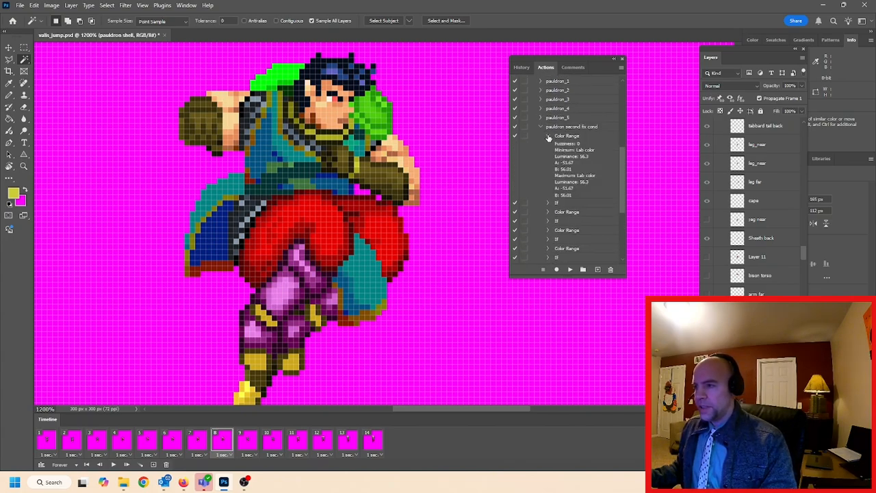
# Re-record the action's first Color Range step on frame 8's pauldron shell and expand the settings of the If step following it
pyautogui.doubleClick(567, 137)
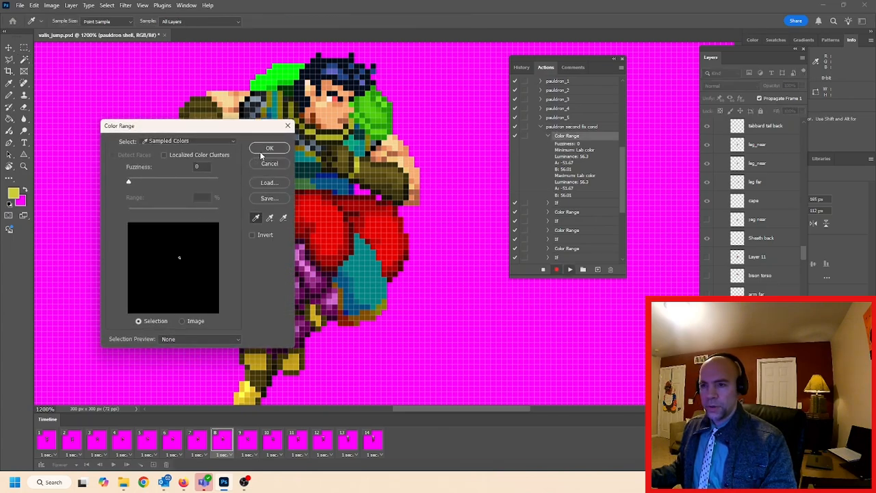
pyautogui.click(267, 149)
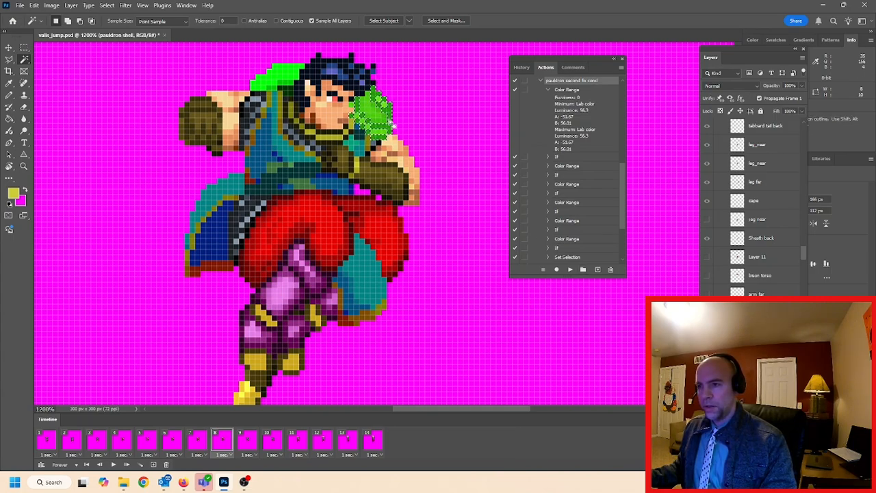
pyautogui.click(548, 157)
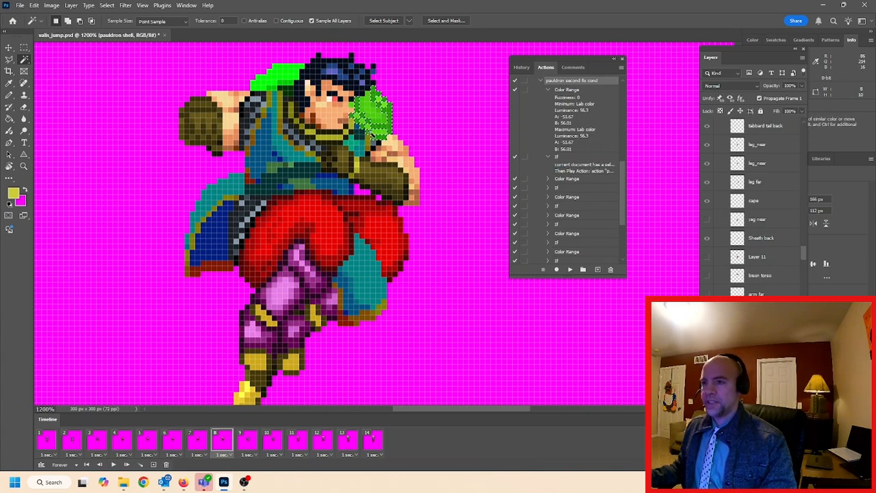
pyautogui.click(622, 68)
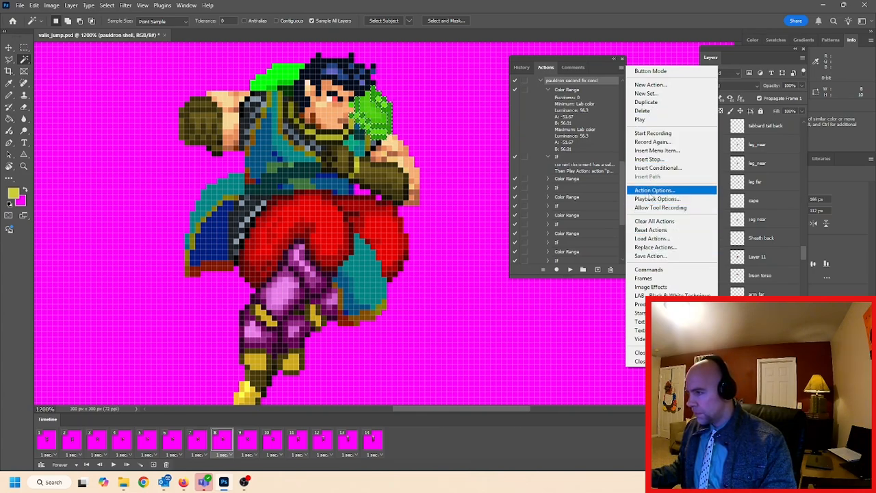
pyautogui.click(648, 168)
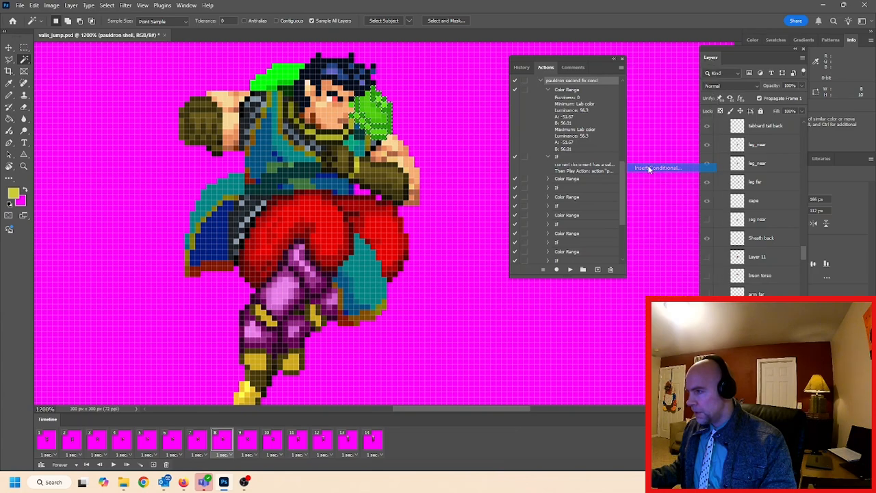
pyautogui.click(409, 144)
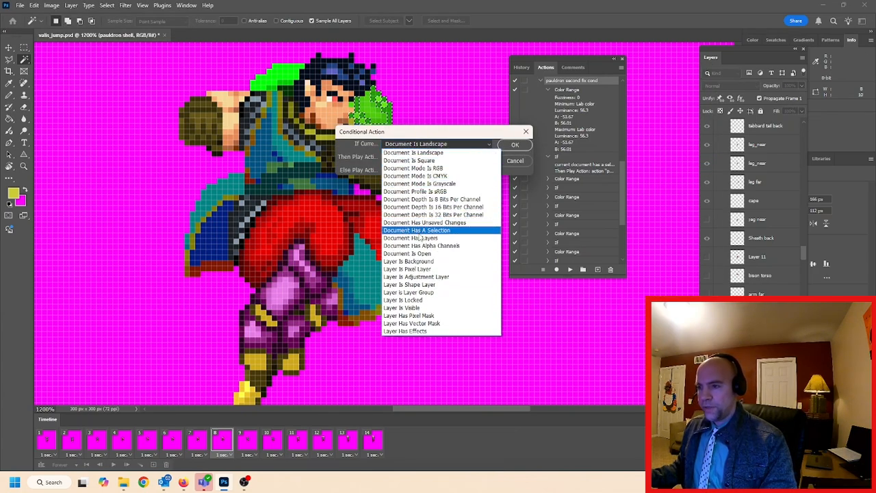
pyautogui.click(422, 231)
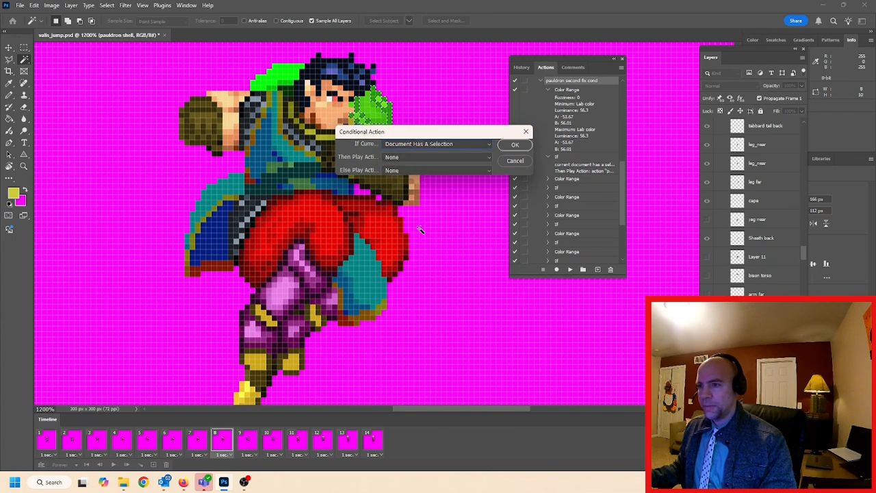
pyautogui.click(403, 156)
pyautogui.click(403, 157)
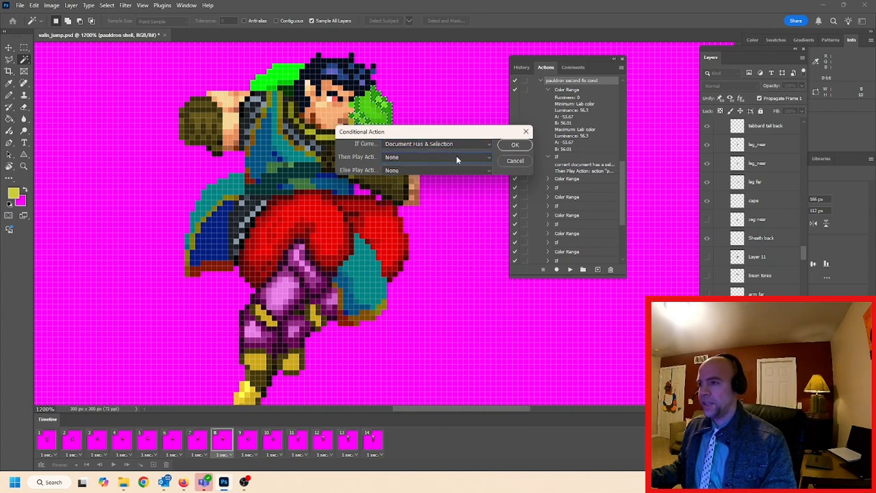
pyautogui.click(514, 163)
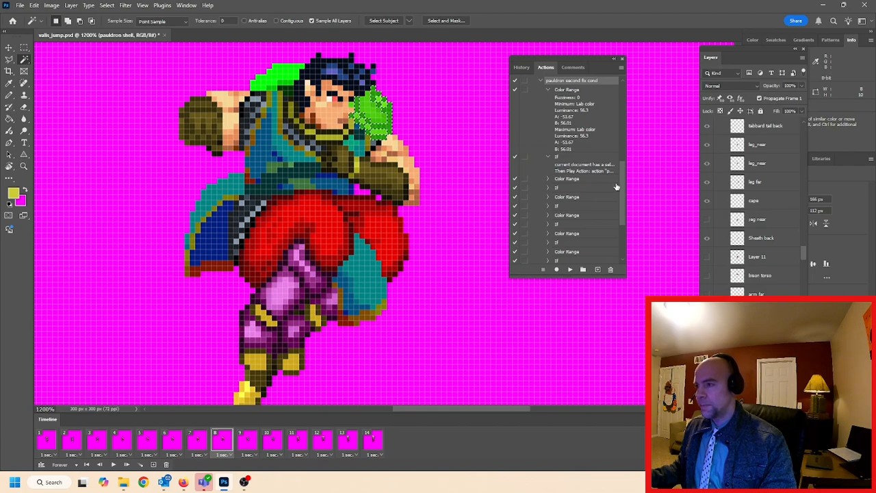
# Collapse the "pauldron fix" action and delete the redundant "pauldron second fix" action
pyautogui.moveTo(621, 182); pyautogui.dragTo(620, 139)
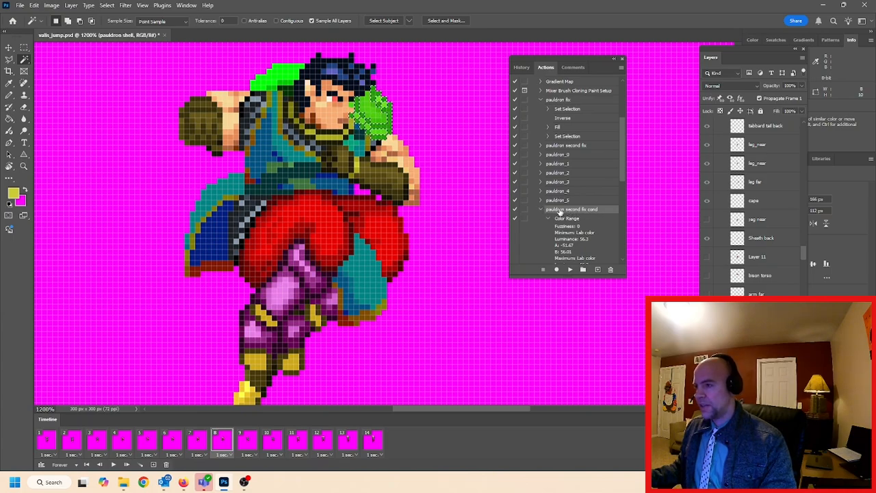
pyautogui.scroll(-1, 623, 161)
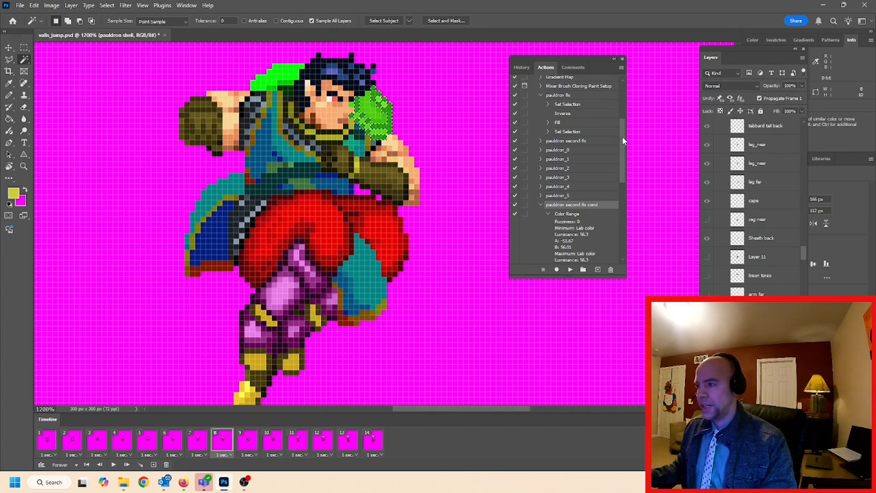
pyautogui.scroll(3, 623, 141)
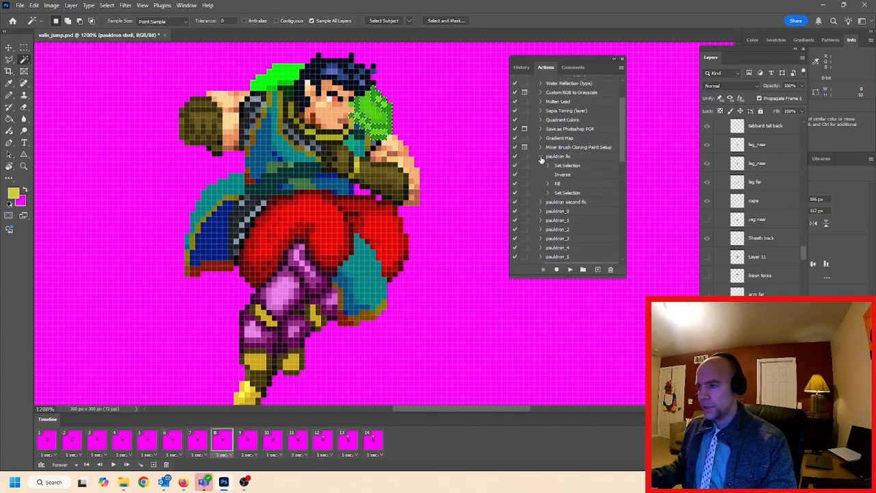
pyautogui.click(541, 157)
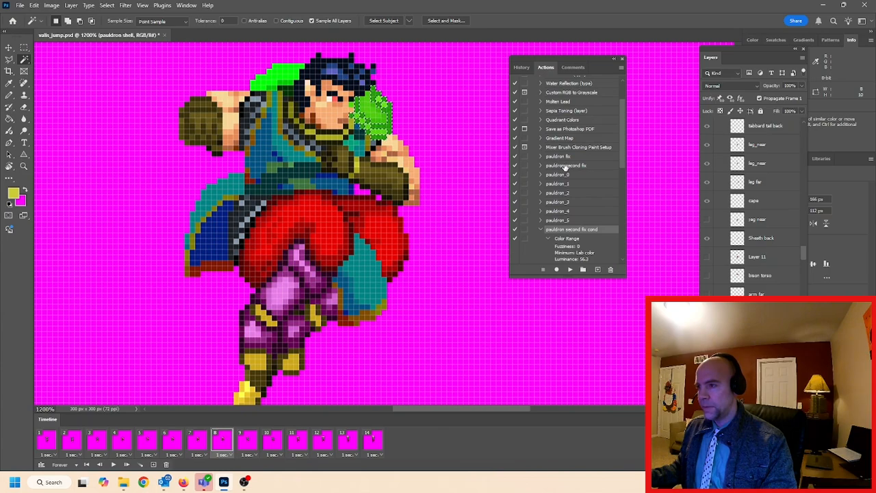
pyautogui.click(565, 167)
pyautogui.click(611, 271)
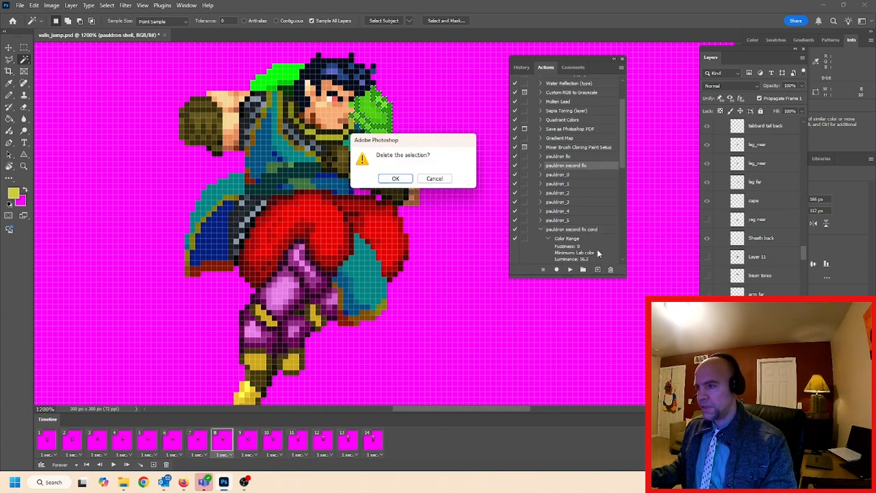
pyautogui.click(404, 179)
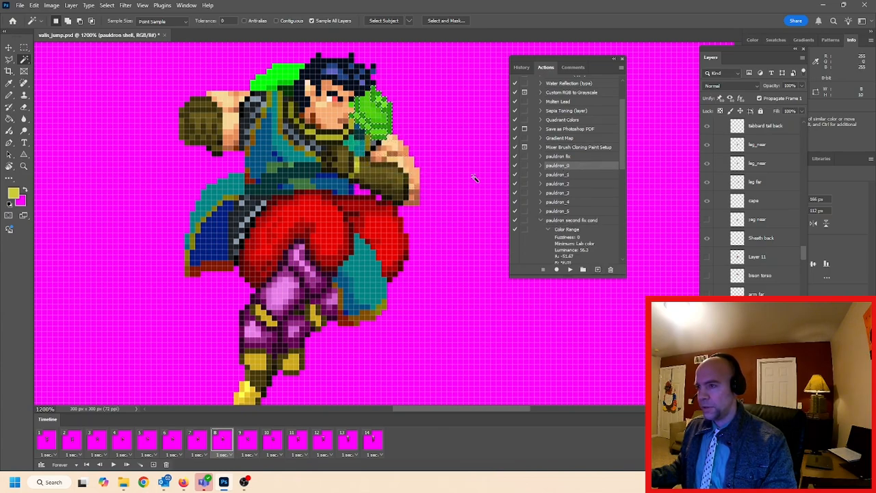
# Go to frame 9 and select its pauldron shell layer, toggling layer visibility to identify the right one
pyautogui.click(558, 157)
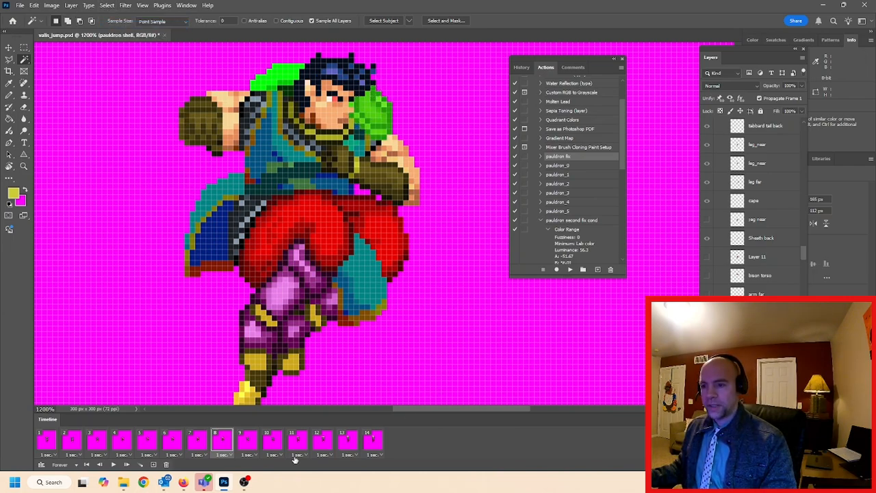
pyautogui.click(249, 441)
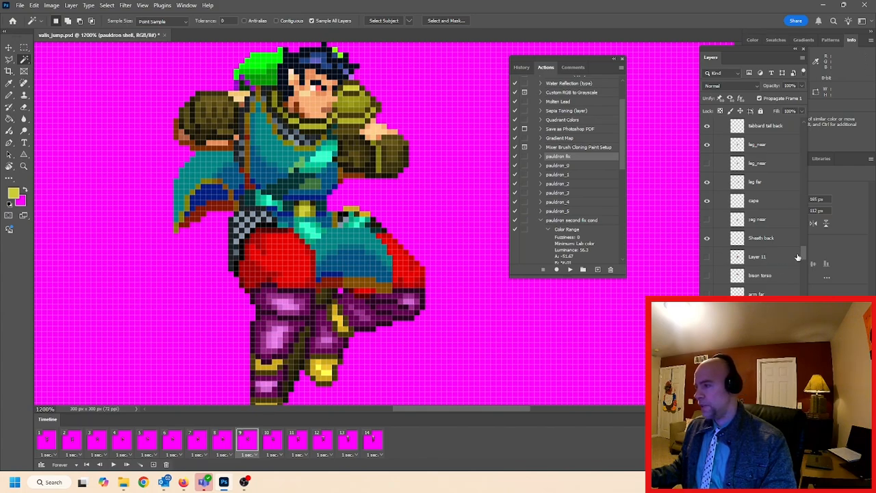
pyautogui.moveTo(802, 255); pyautogui.dragTo(803, 241)
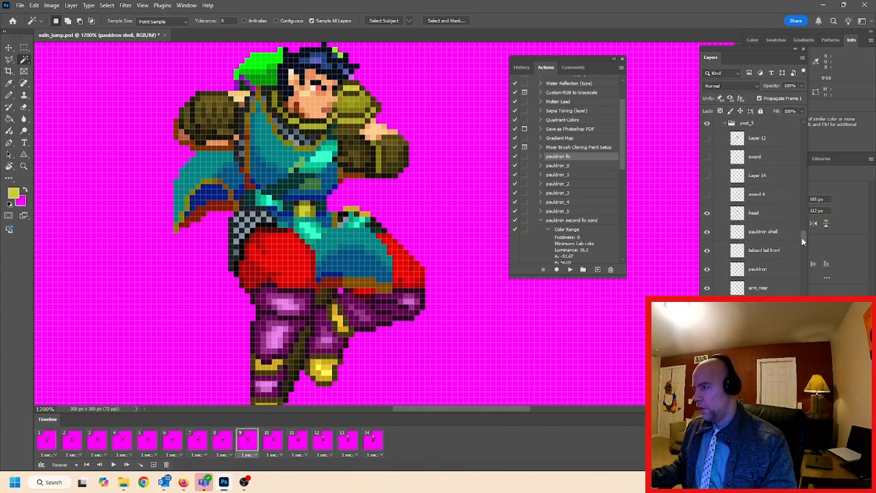
pyautogui.moveTo(802, 237); pyautogui.dragTo(802, 238)
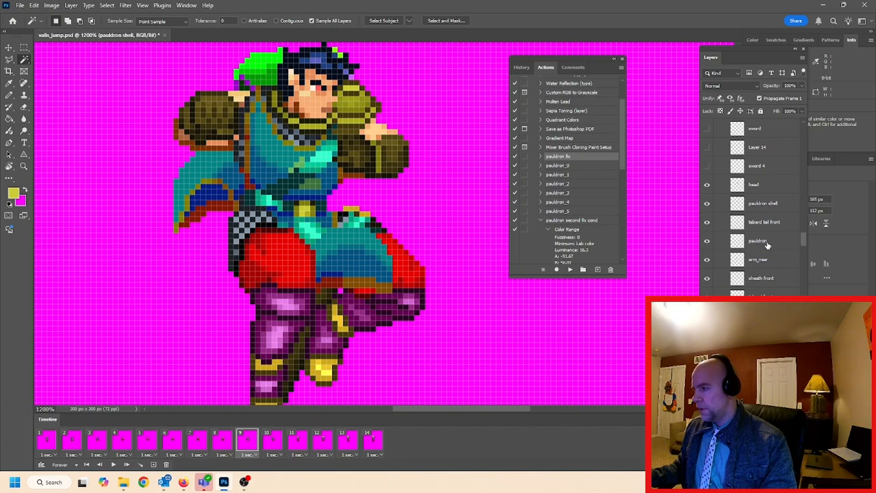
pyautogui.click(765, 243)
pyautogui.moveTo(803, 238)
pyautogui.mouseDown()
pyautogui.moveTo(803, 250)
pyautogui.moveTo(804, 241)
pyautogui.mouseUp()
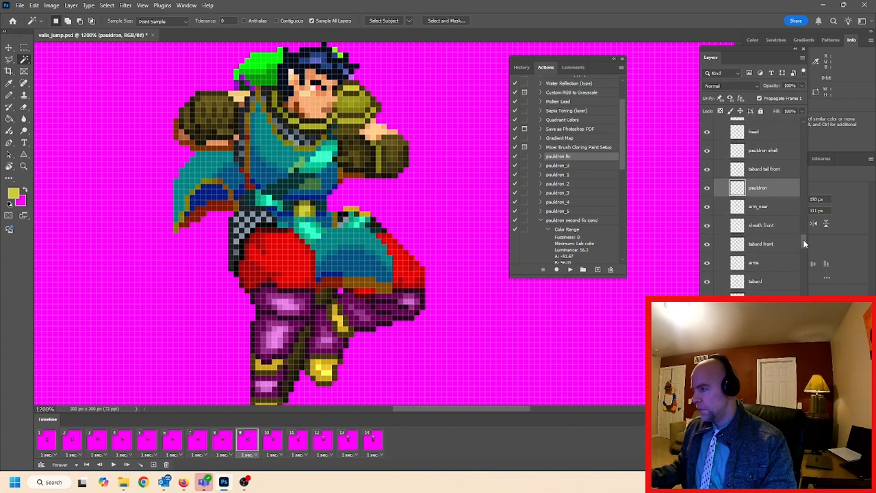
pyautogui.click(706, 190)
pyautogui.click(707, 189)
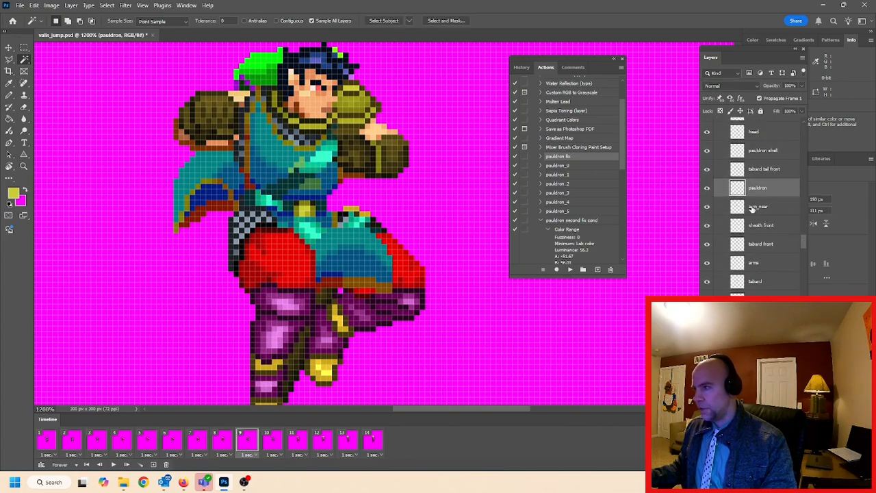
pyautogui.click(760, 151)
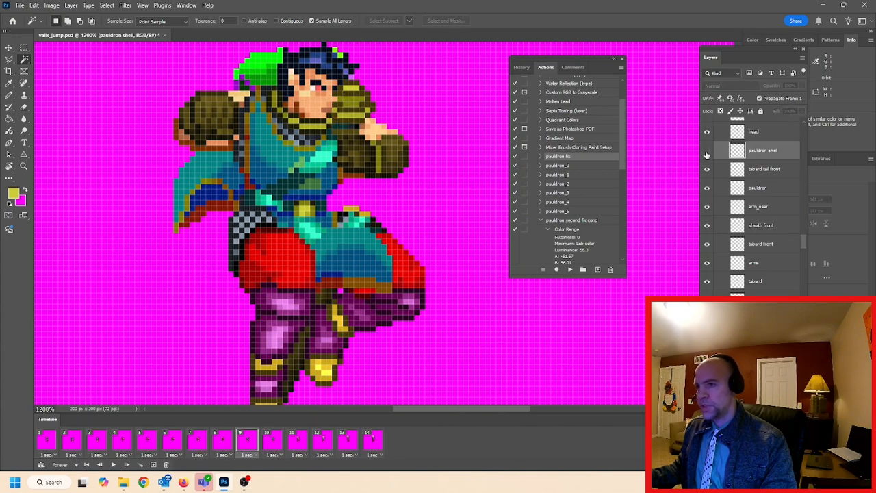
pyautogui.click(707, 152)
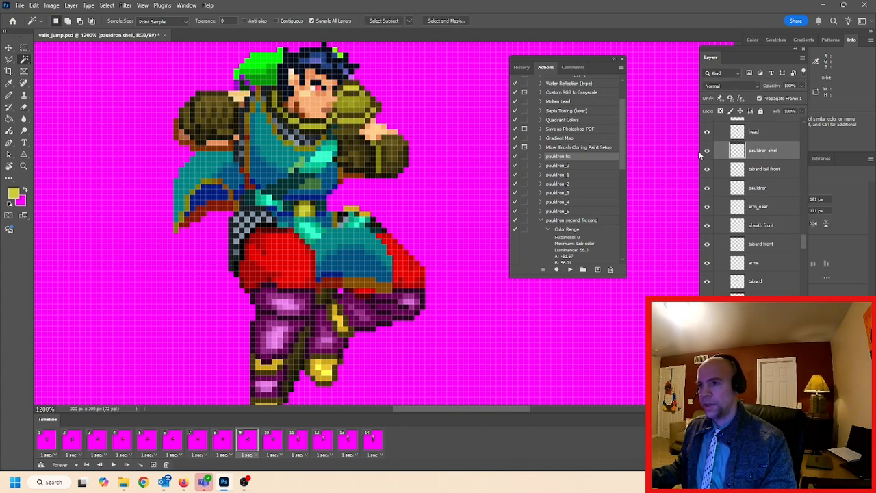
# Play the "pauldron fix" action followed by "pauldron second fix cond" on frame 9's pauldron shell layer
pyautogui.click(540, 222)
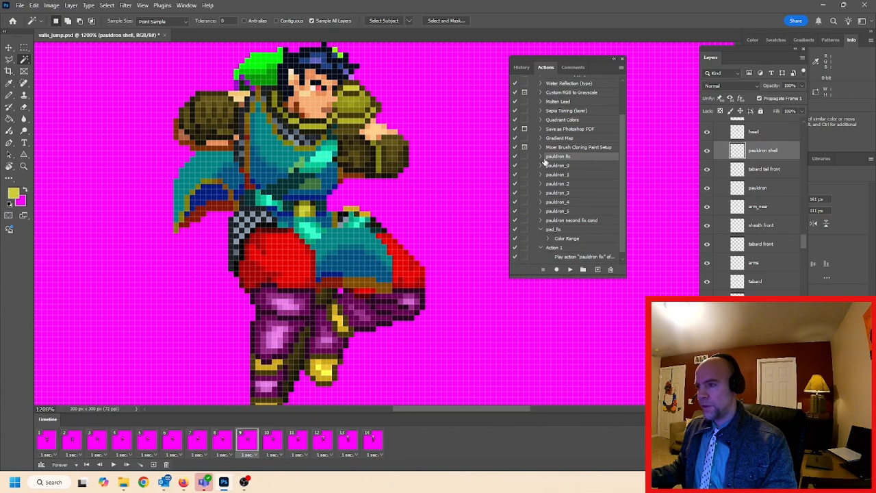
pyautogui.click(571, 269)
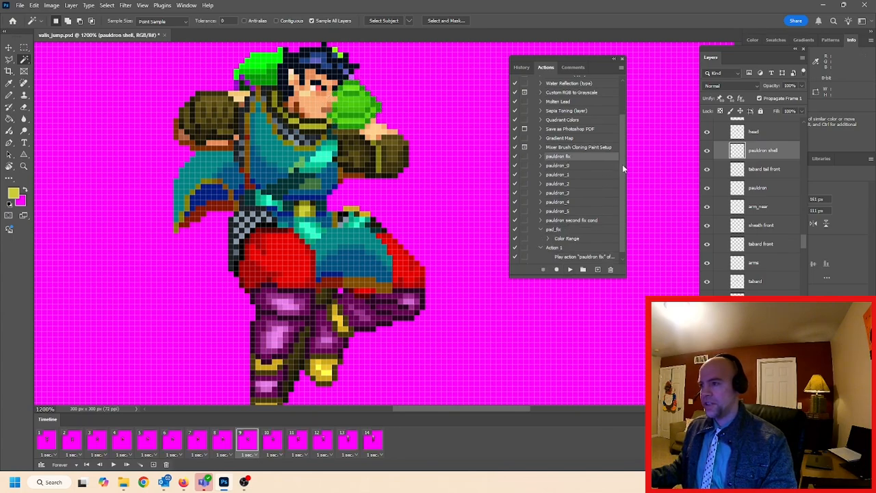
pyautogui.moveTo(623, 164); pyautogui.dragTo(622, 191)
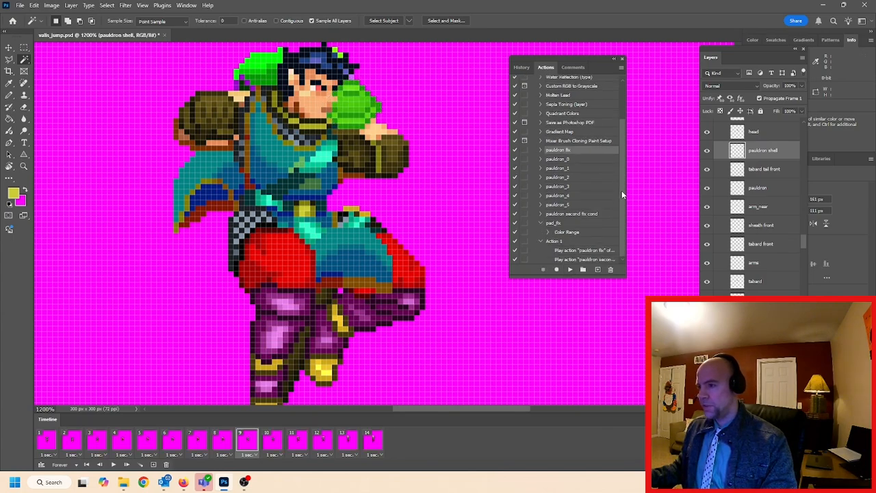
pyautogui.click(554, 242)
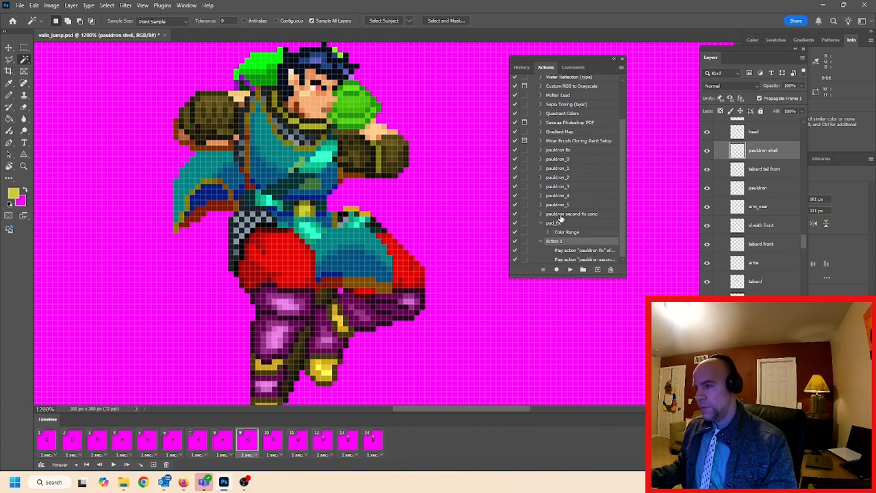
pyautogui.click(571, 215)
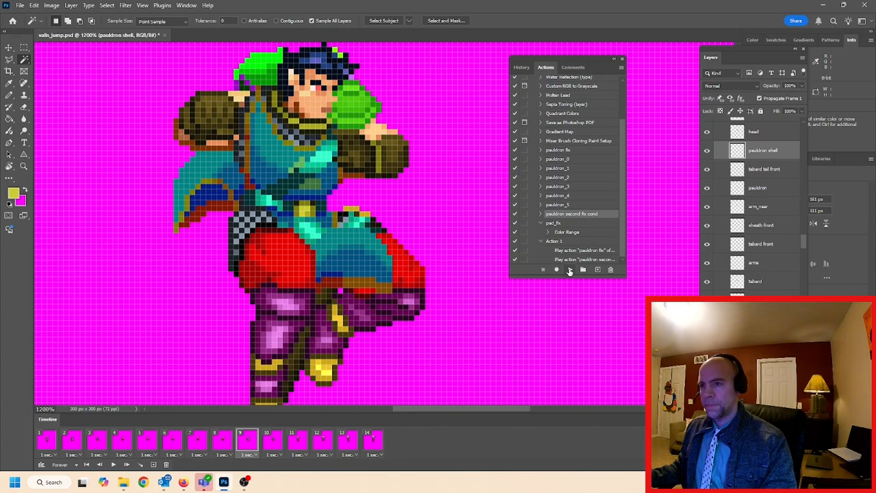
pyautogui.click(570, 270)
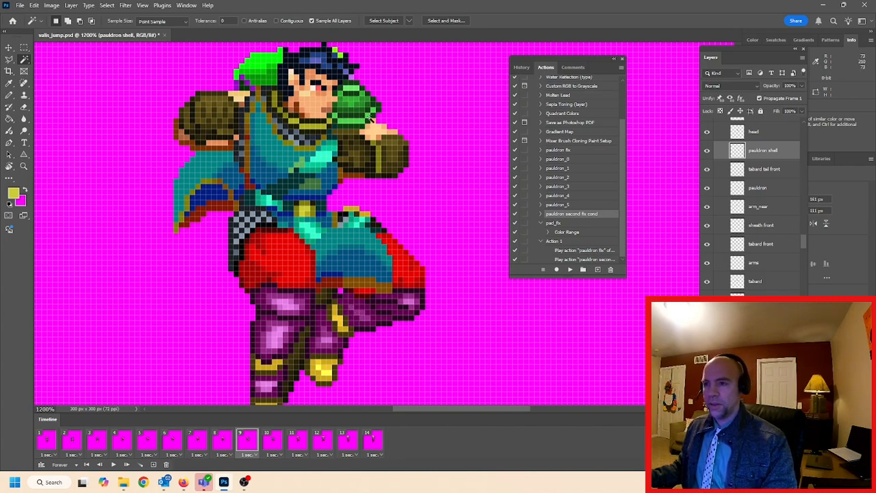
# Go to frame 10, select its pauldron shell layer and play the combined "Action 1" on it
pyautogui.click(273, 445)
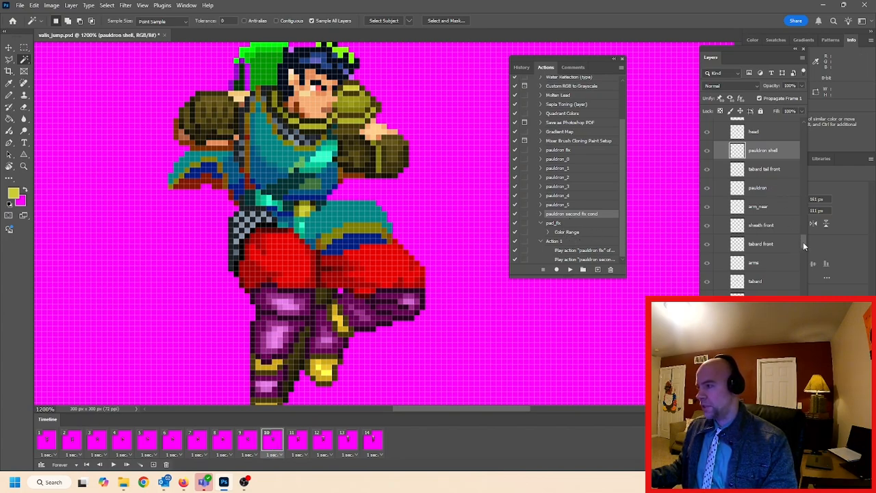
pyautogui.scroll(-3, 803, 240)
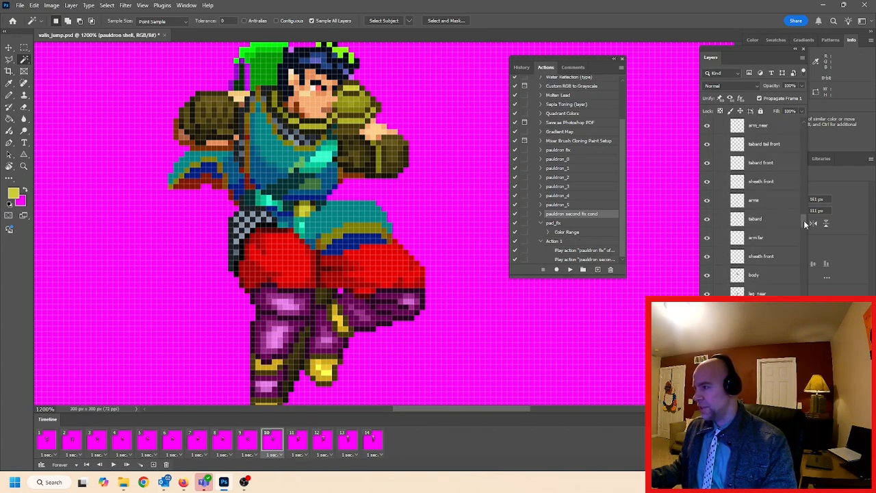
pyautogui.scroll(3, 804, 221)
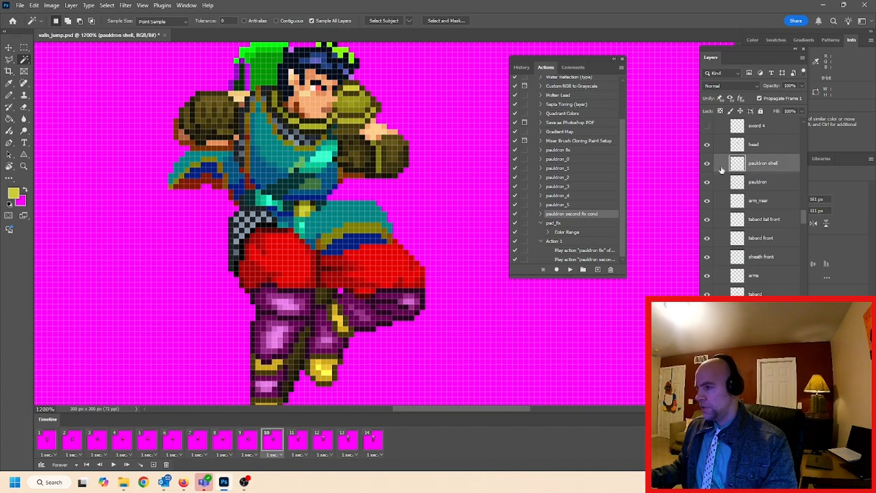
pyautogui.click(555, 241)
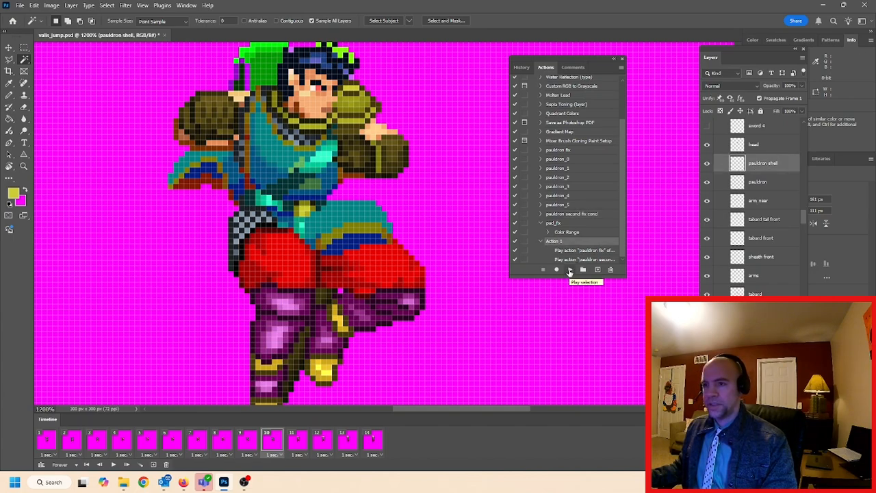
pyautogui.click(569, 271)
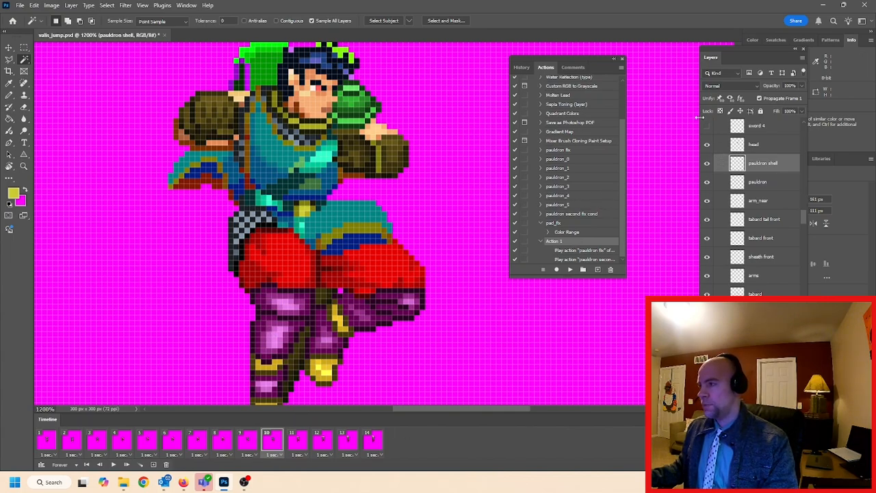
# Set the action playback performance to Accelerated
pyautogui.click(620, 67)
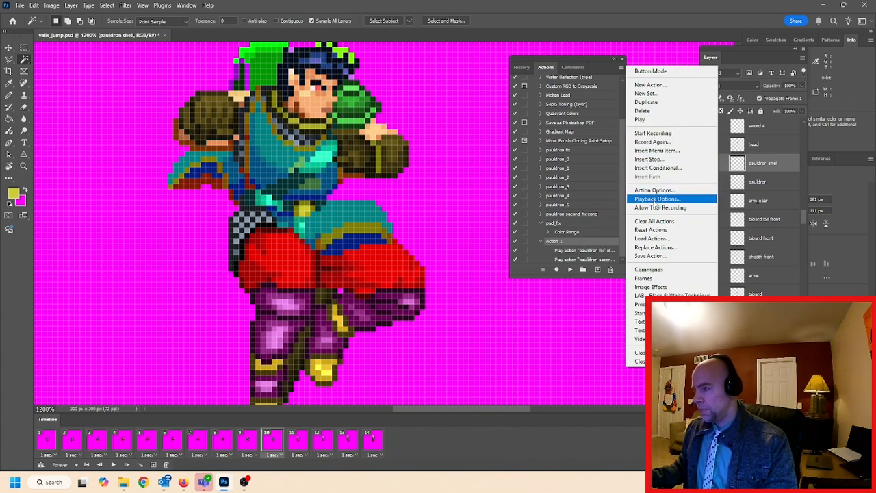
pyautogui.click(656, 198)
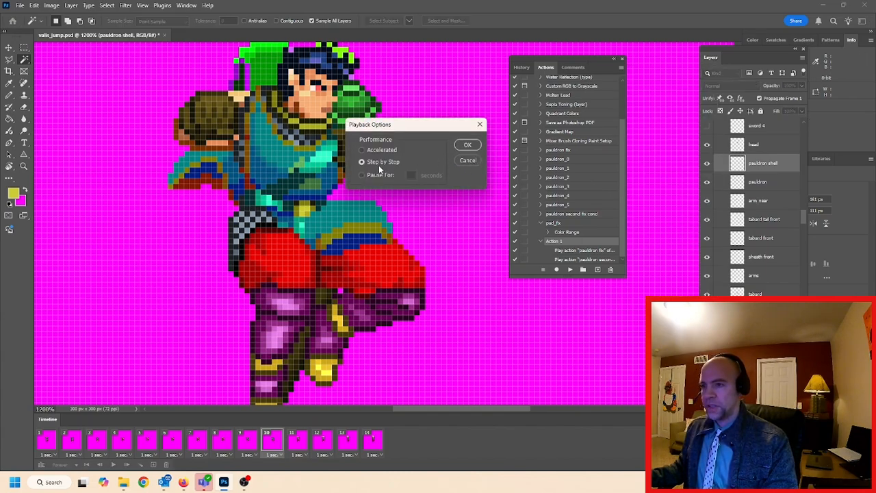
pyautogui.click(362, 151)
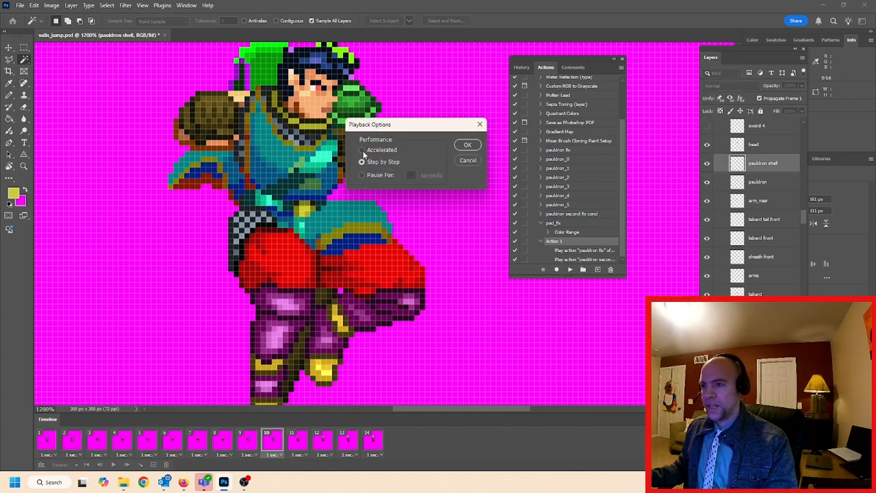
pyautogui.click(468, 146)
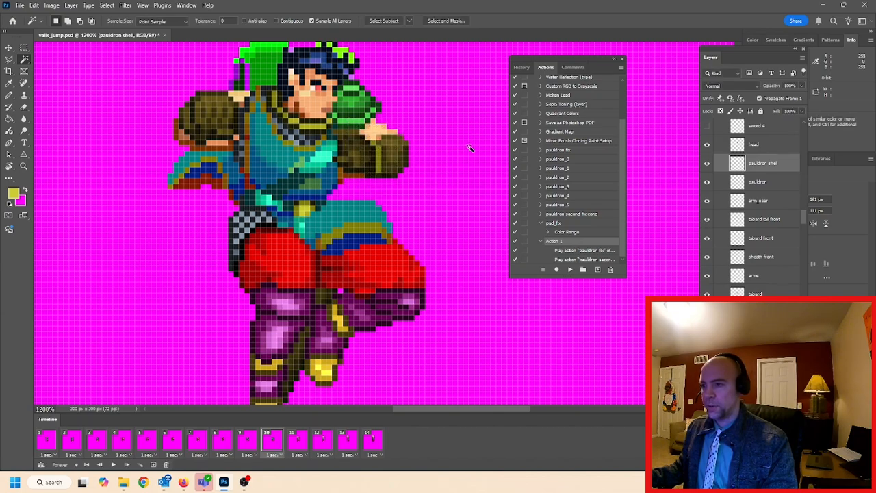
# Go to frame 11, select its pauldron shell layer and play "Action 1" on it
pyautogui.click(299, 441)
pyautogui.moveTo(805, 218); pyautogui.dragTo(802, 197)
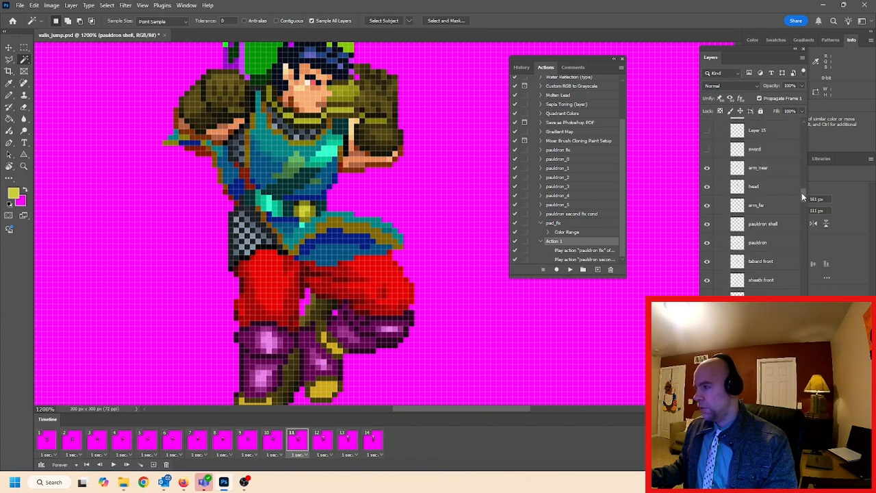
pyautogui.click(768, 227)
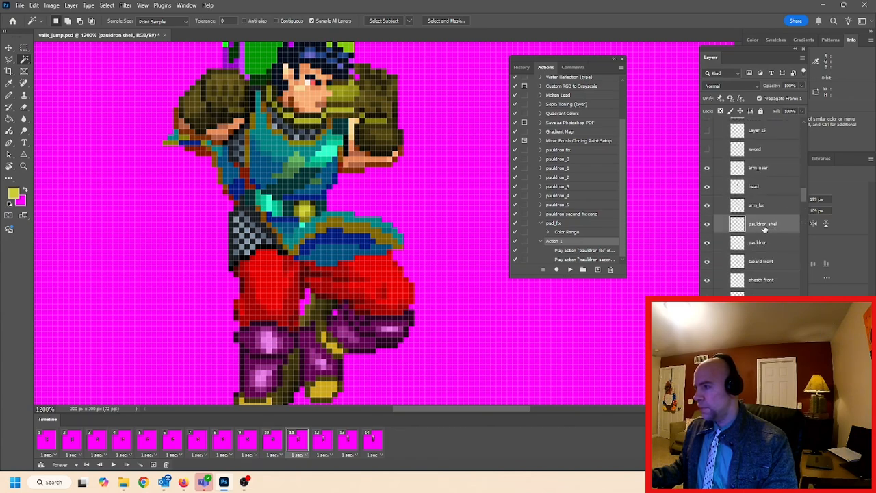
pyautogui.click(570, 271)
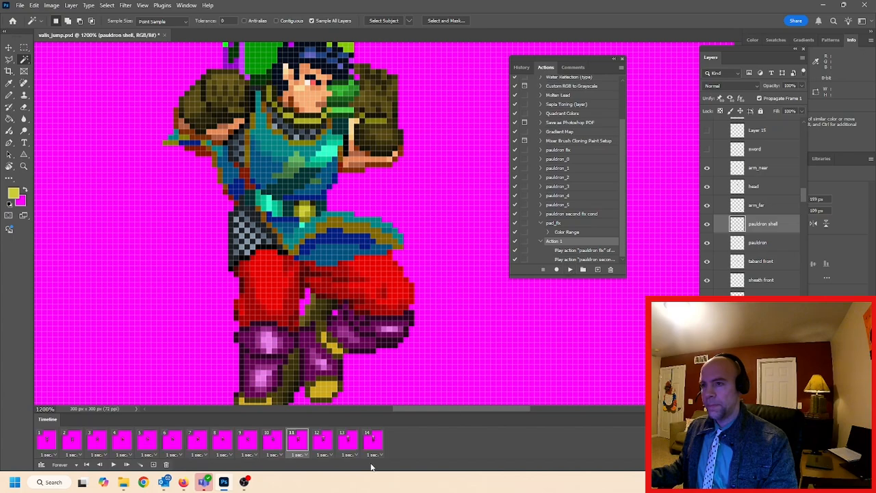
# Go to frame 12, select its pauldron shell layer and play "Action 1" on it
pyautogui.click(326, 441)
pyautogui.scroll(-5, 803, 187)
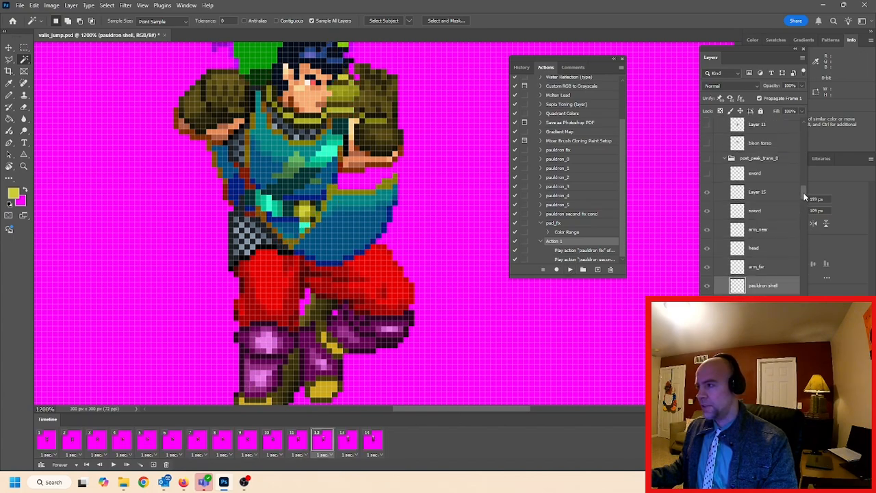
pyautogui.moveTo(803, 186); pyautogui.dragTo(801, 177)
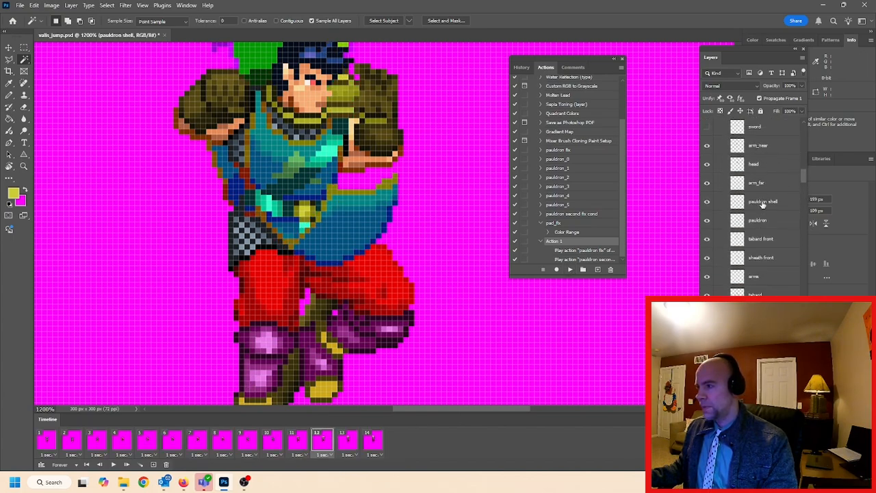
pyautogui.click(569, 269)
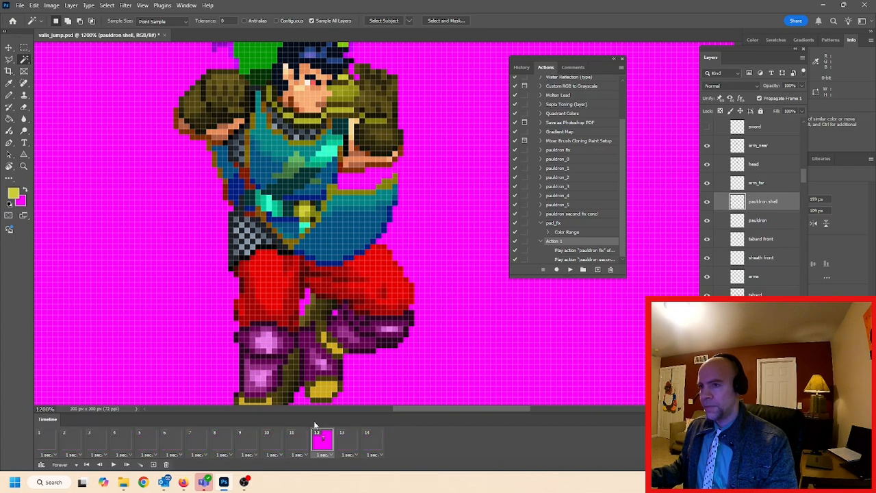
# Play "Action 1" on the pauldron shell layer of frame 13 and on the one of frame 14
pyautogui.click(347, 440)
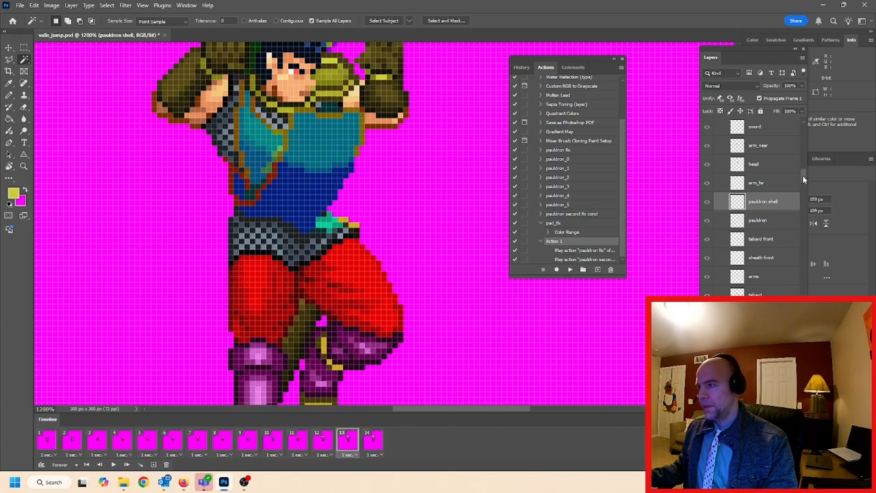
pyautogui.moveTo(802, 175); pyautogui.dragTo(805, 159)
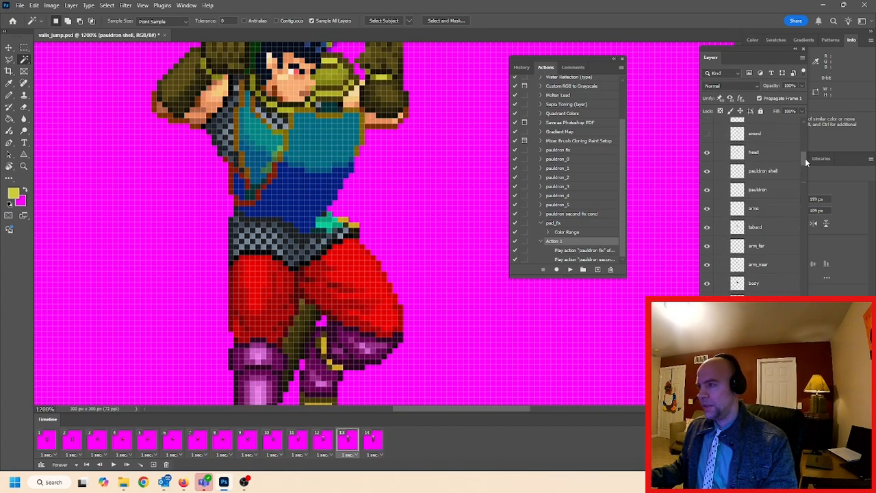
pyautogui.click(771, 171)
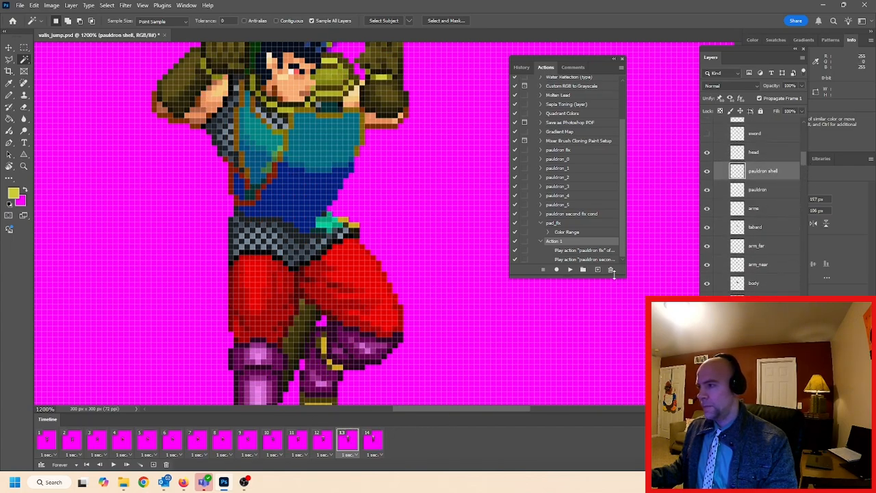
pyautogui.click(570, 270)
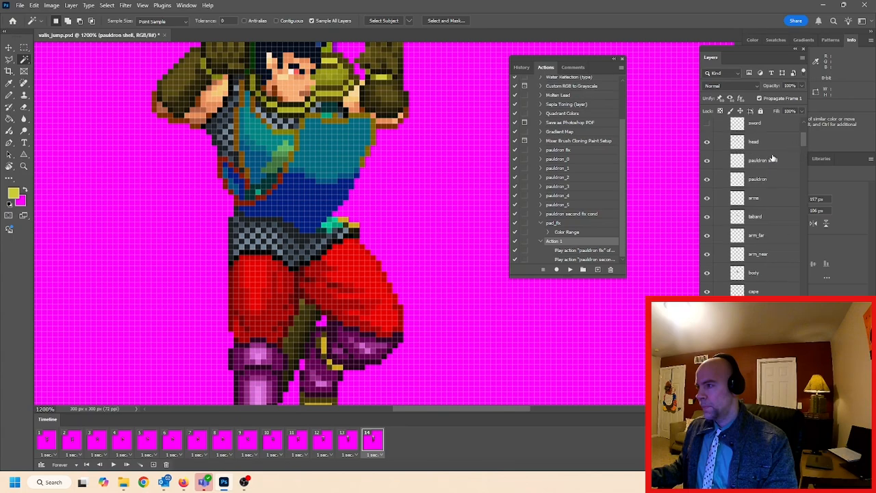
pyautogui.click(569, 270)
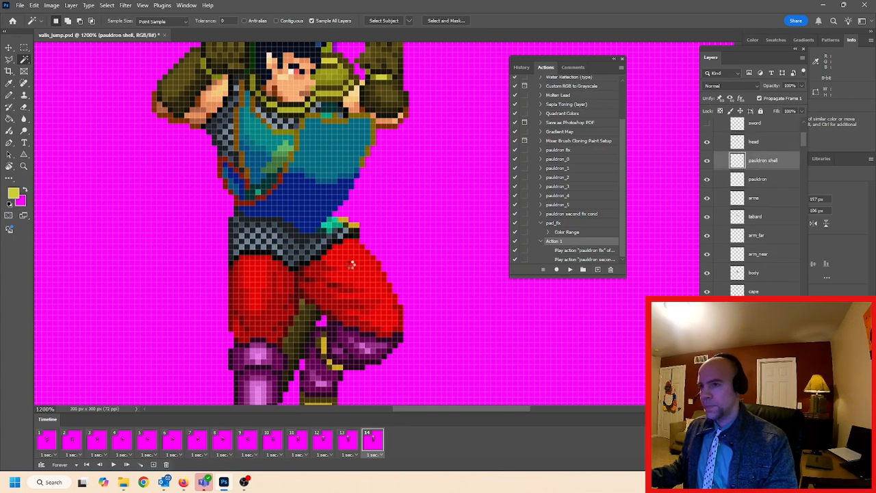
# Step through frames 1 to 14 in order twice to examine the pauldron shell colours across the jump animation
pyautogui.click(50, 446)
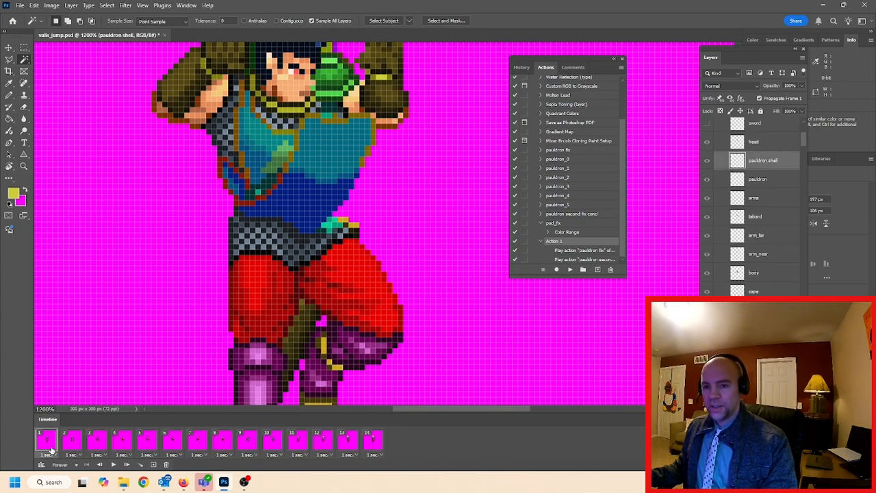
pyautogui.click(73, 442)
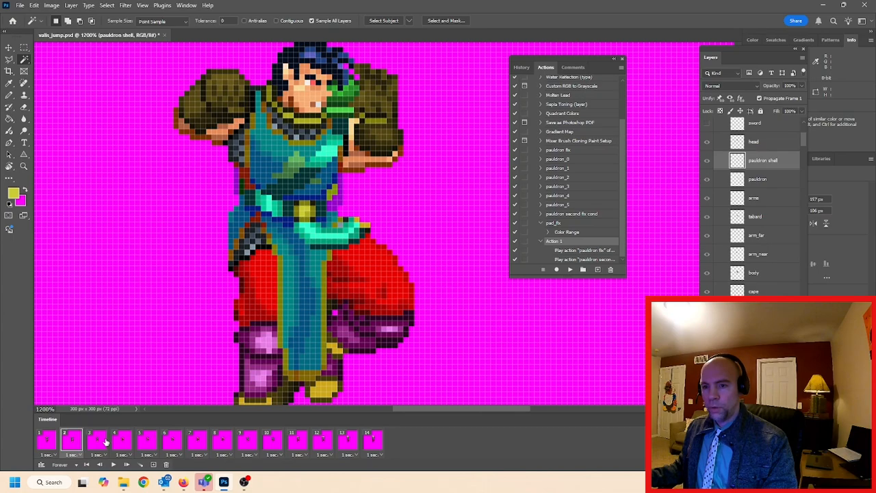
pyautogui.click(106, 441)
pyautogui.click(121, 443)
pyautogui.click(145, 445)
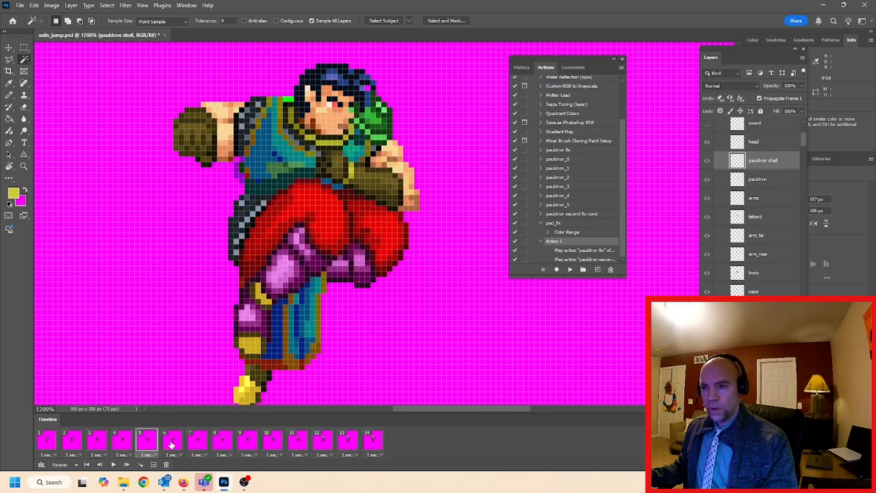
pyautogui.click(172, 442)
pyautogui.click(197, 443)
pyautogui.click(223, 442)
pyautogui.click(251, 442)
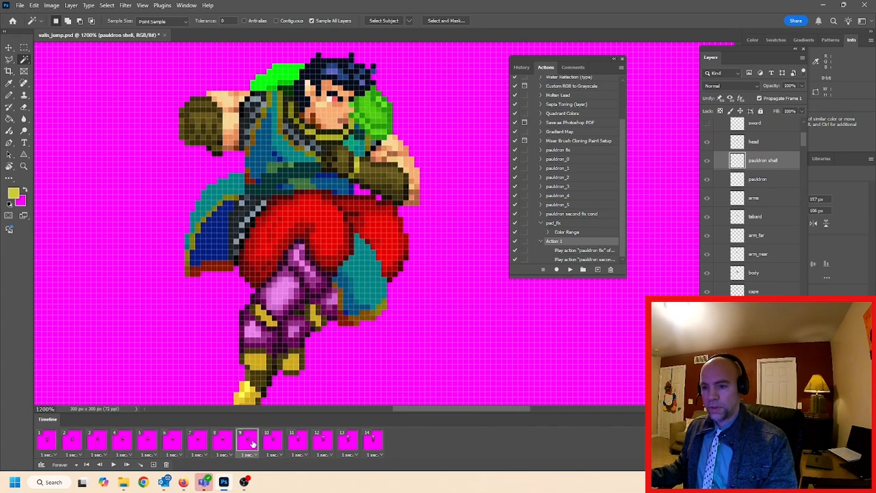
pyautogui.click(272, 443)
pyautogui.click(296, 442)
pyautogui.click(322, 443)
pyautogui.click(347, 442)
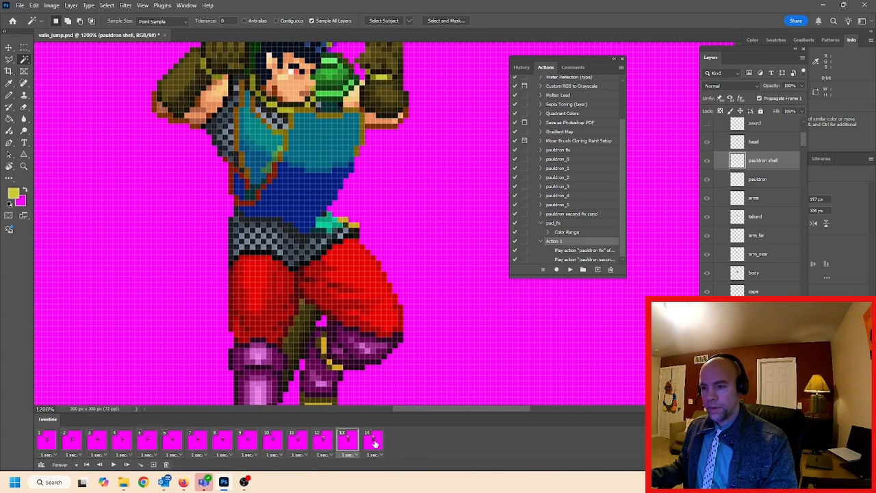
pyautogui.click(373, 442)
pyautogui.click(48, 443)
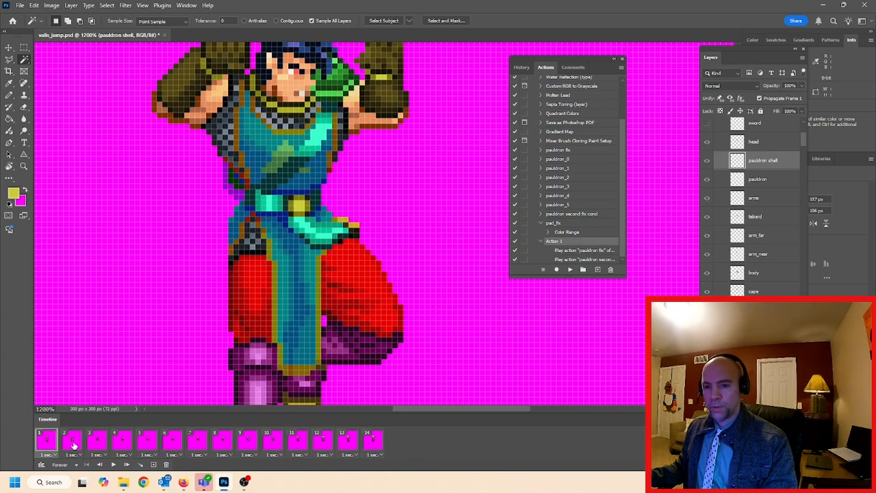
pyautogui.click(73, 444)
pyautogui.click(98, 444)
pyautogui.click(121, 443)
pyautogui.click(148, 444)
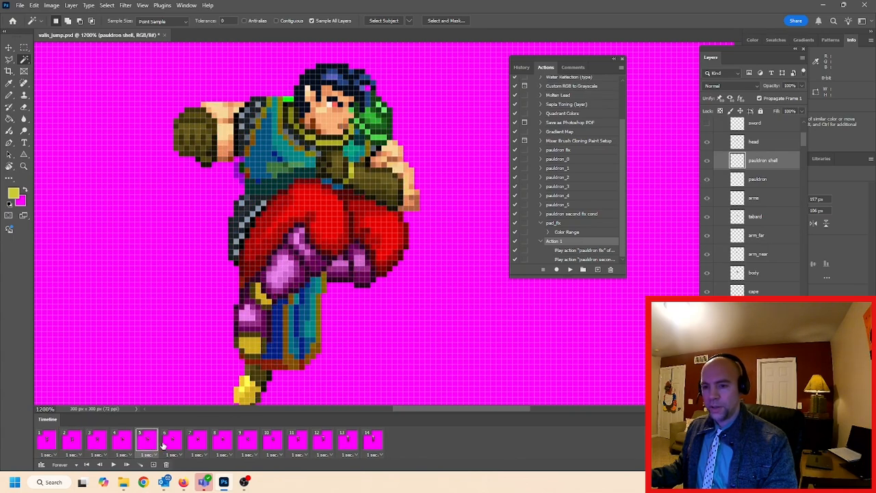
pyautogui.click(173, 444)
pyautogui.click(193, 443)
pyautogui.click(218, 443)
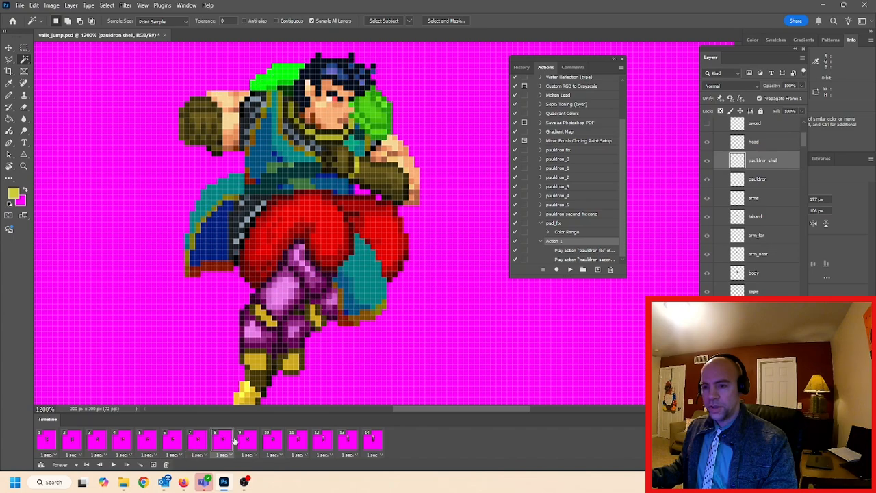
pyautogui.click(248, 443)
pyautogui.click(273, 443)
pyautogui.click(297, 444)
pyautogui.click(322, 443)
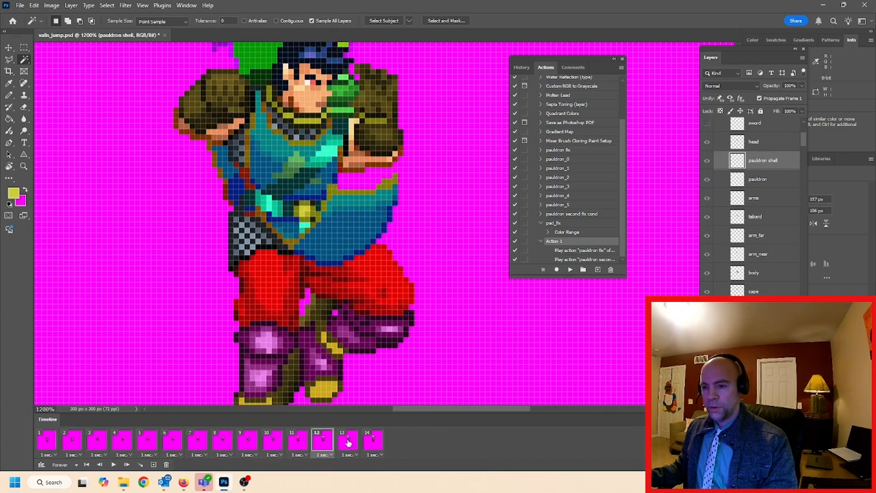
pyautogui.click(348, 443)
pyautogui.click(372, 444)
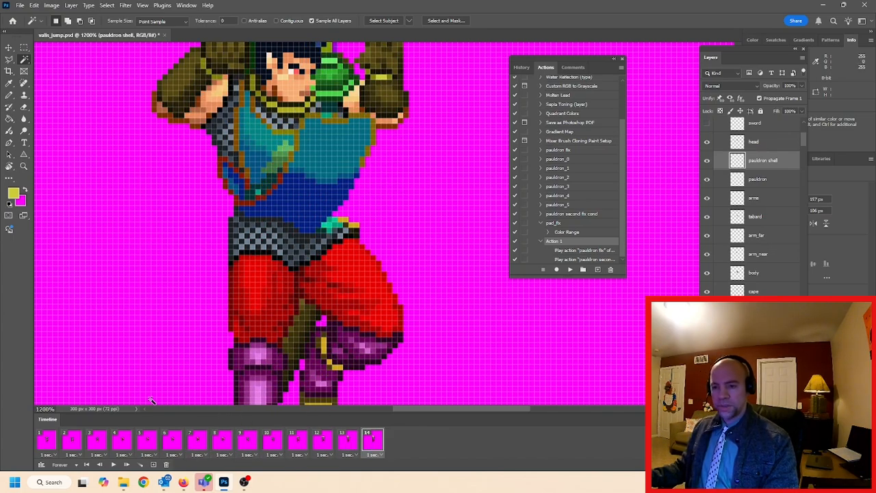